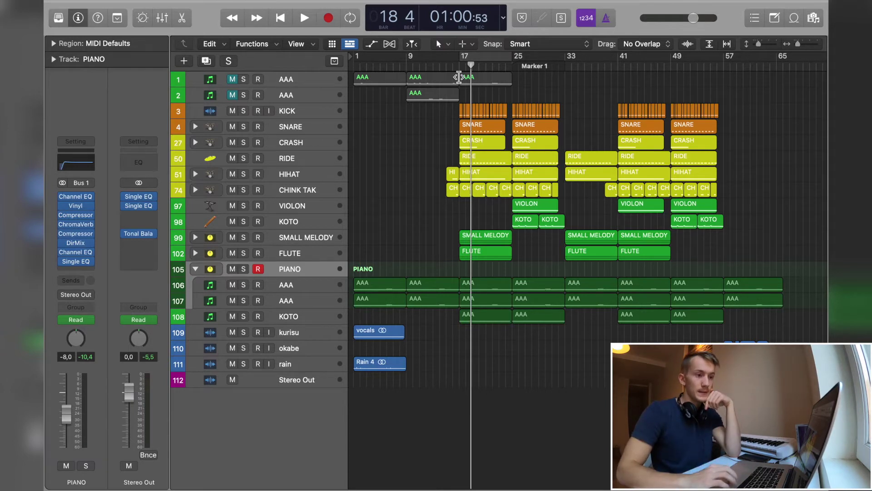
Step: Switch on cycle playback for bars 17 to 25 and listen briefly to the first drum section
left_click(348, 16)
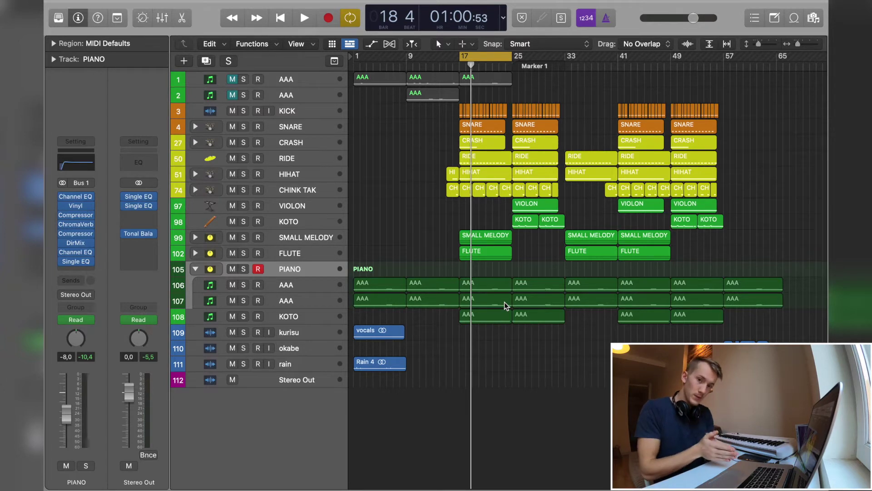
left_click(350, 19)
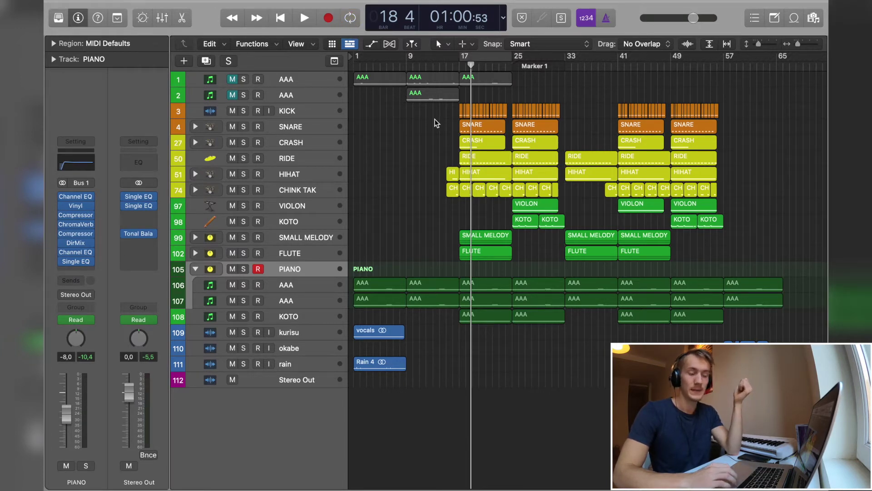
key("super+Right")
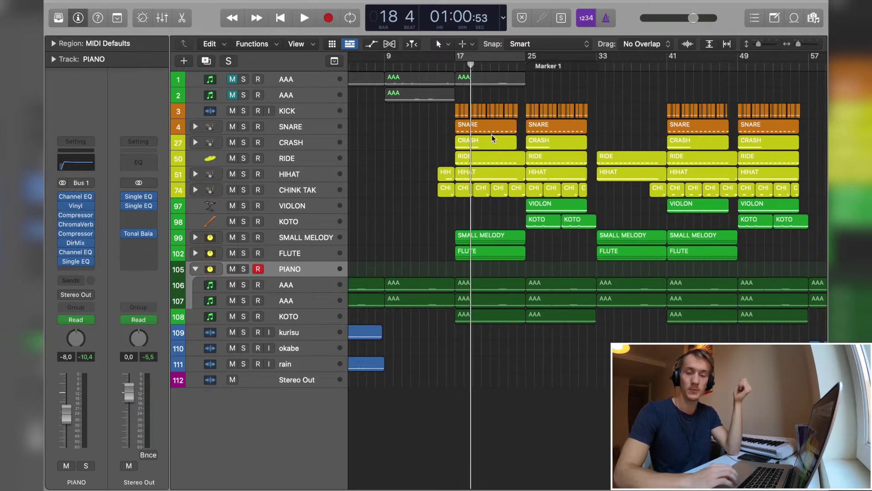
left_click(351, 19)
key("space")
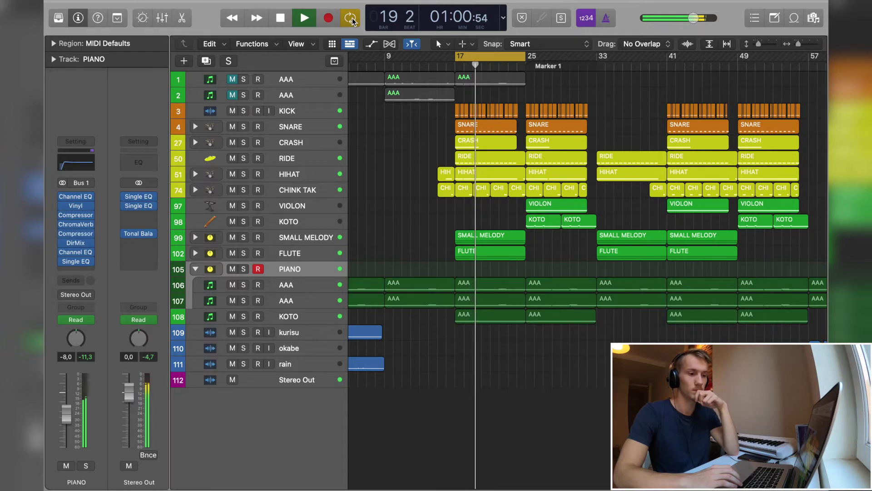
key("space")
Step: Move the playhead to bar 25, switch off cycle playback and listen to the opening of the section with the violin and koto
key("alt+period")
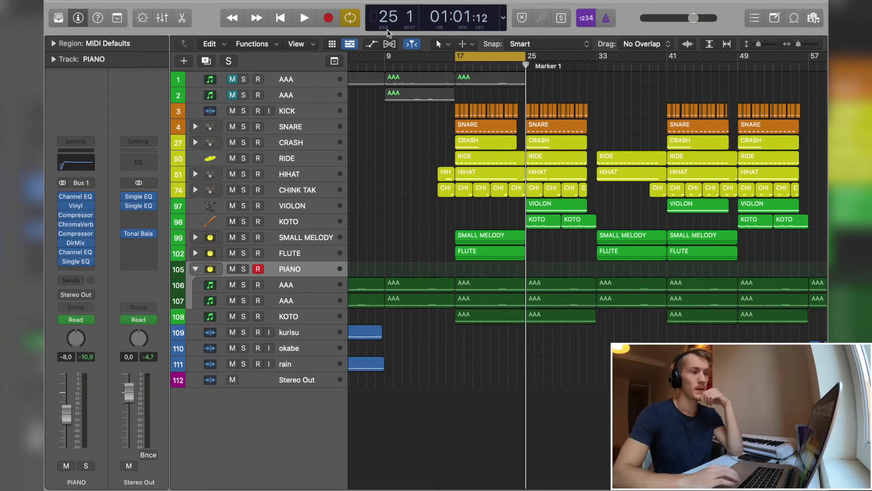
left_click(349, 17)
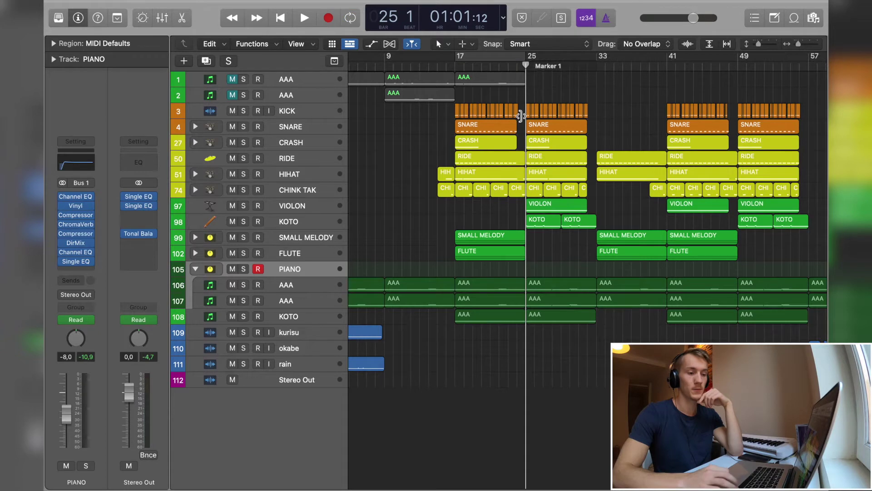
scroll(521, 129, "up", 2)
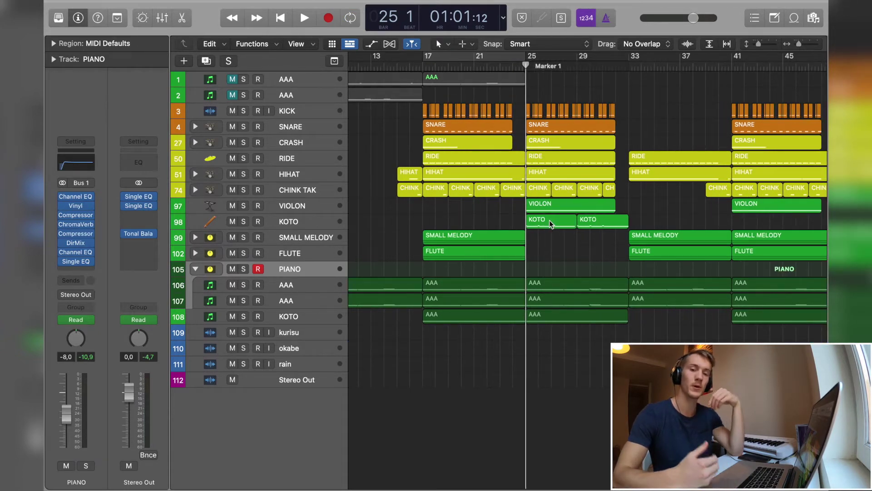
key("space")
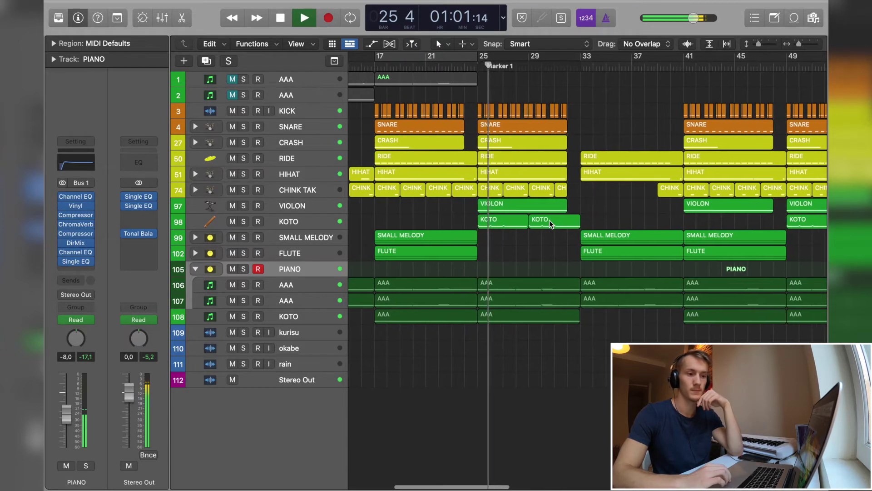
scroll(549, 220, "right", 5)
scroll(549, 220, "down", 5)
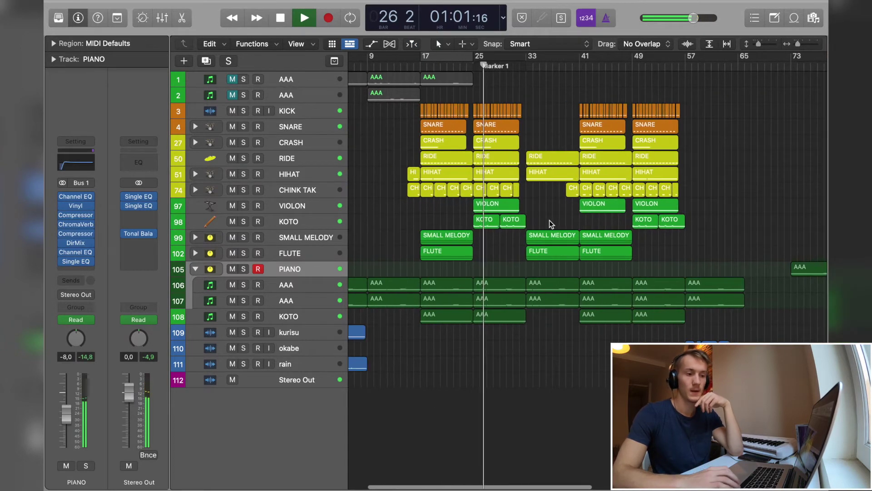
key("space")
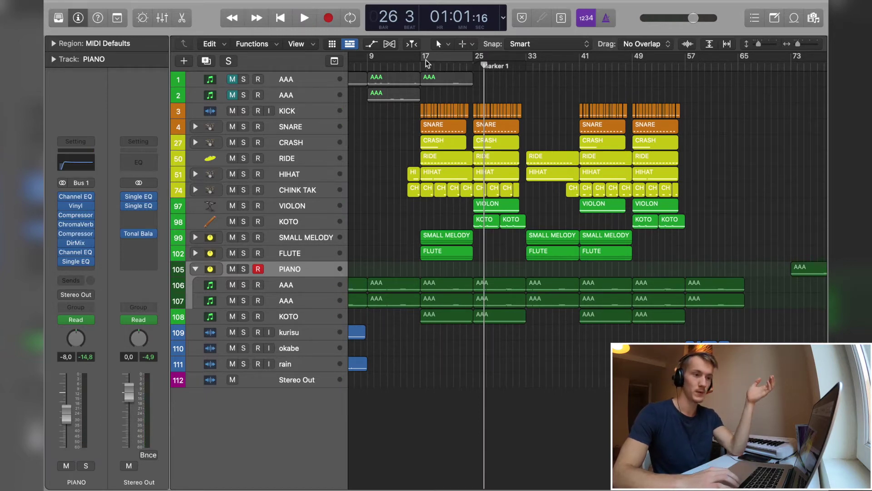
Step: Mark bars 41 to 57 as the cycle range, and move it to the break at bars 33 to 41
left_click_drag(427, 61, 644, 56)
scroll(554, 149, "left", 4)
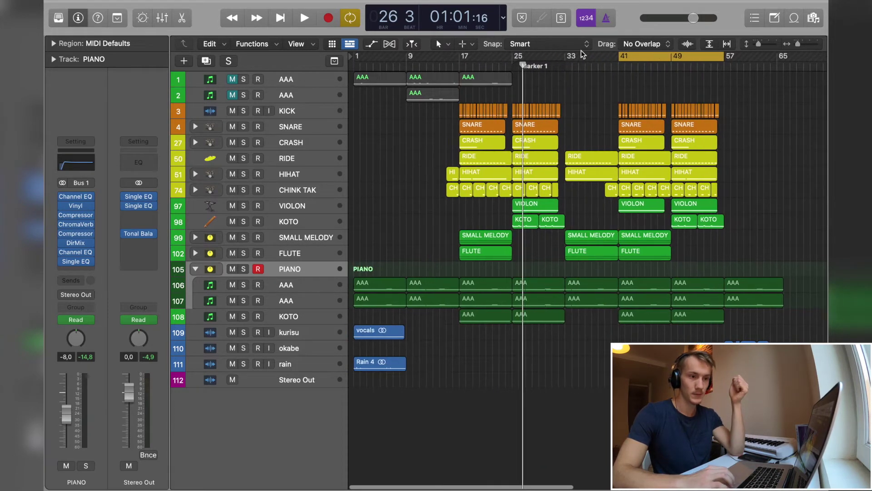
left_click_drag(581, 54, 617, 58)
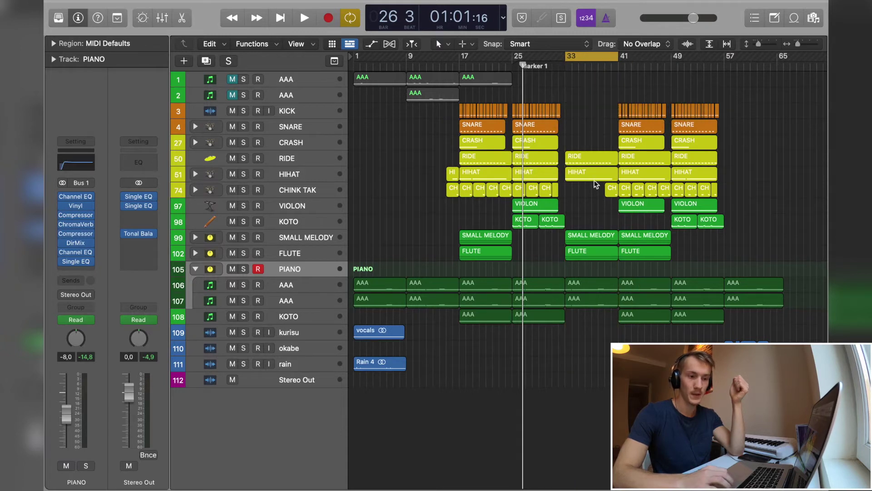
scroll(592, 181, "up", 3)
scroll(576, 230, "up", 3)
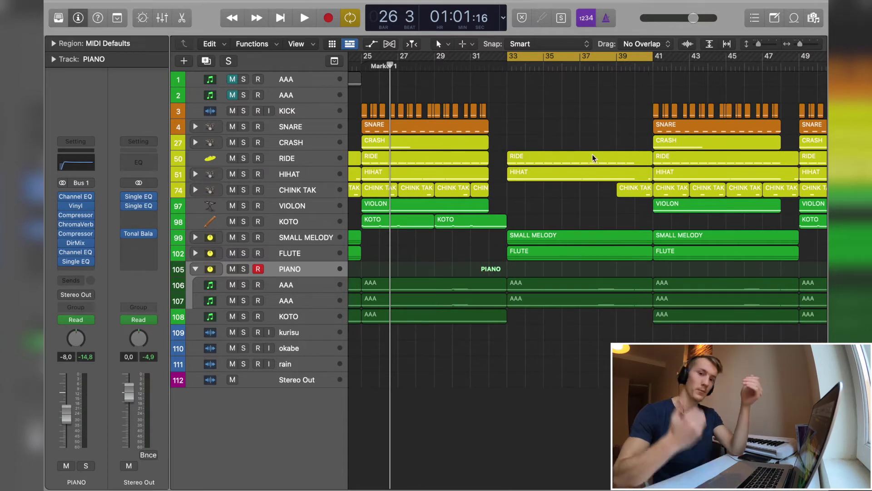
scroll(503, 188, "down", 5)
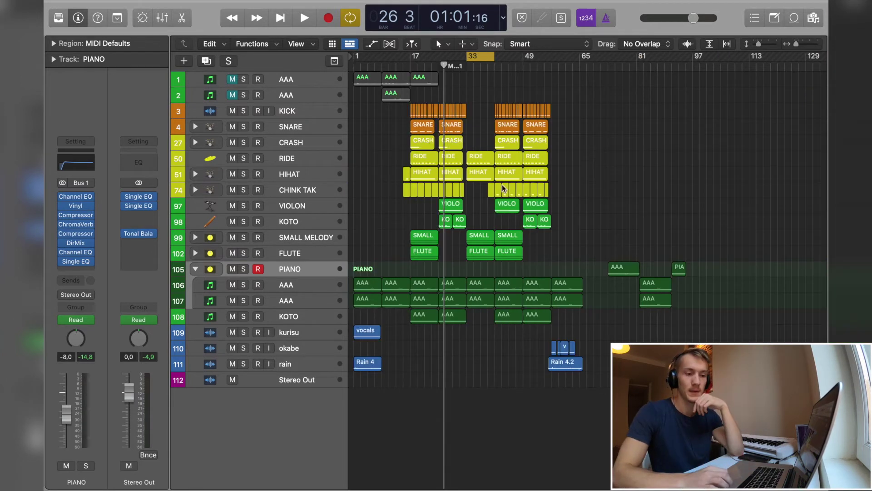
scroll(502, 188, "up", 3)
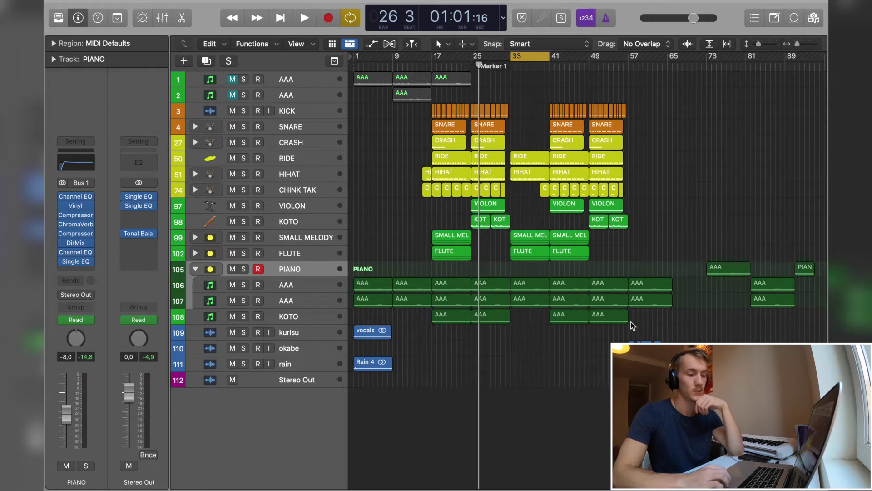
Step: Return to the song start, select the intro's rain and vocals regions, and examine the kurisu track's Channel EQ curve
key("Return")
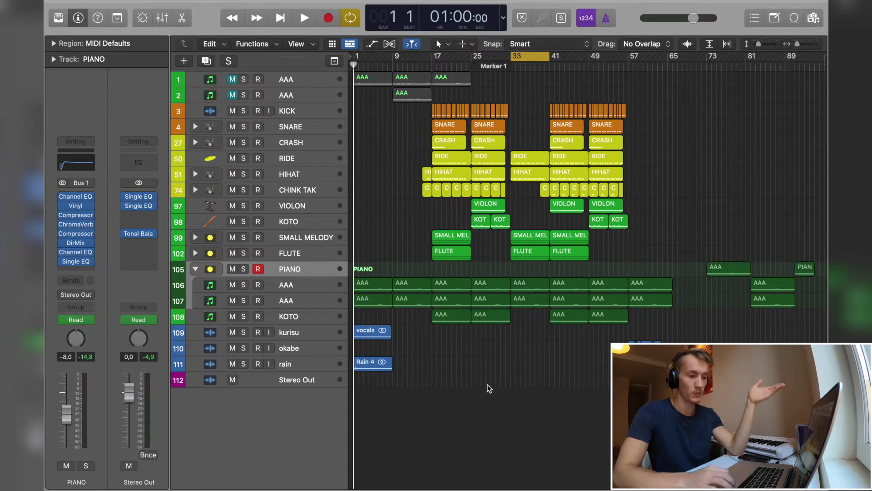
scroll(489, 387, "up", 3)
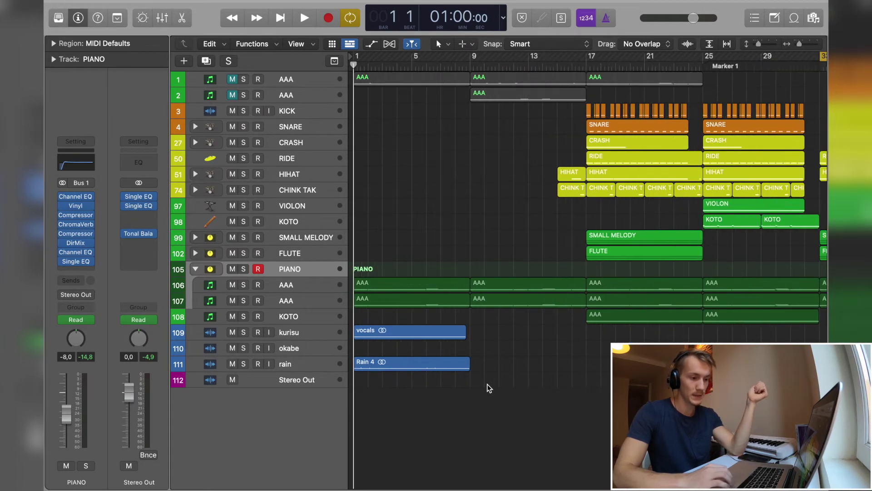
left_click(381, 365)
double_click(387, 331)
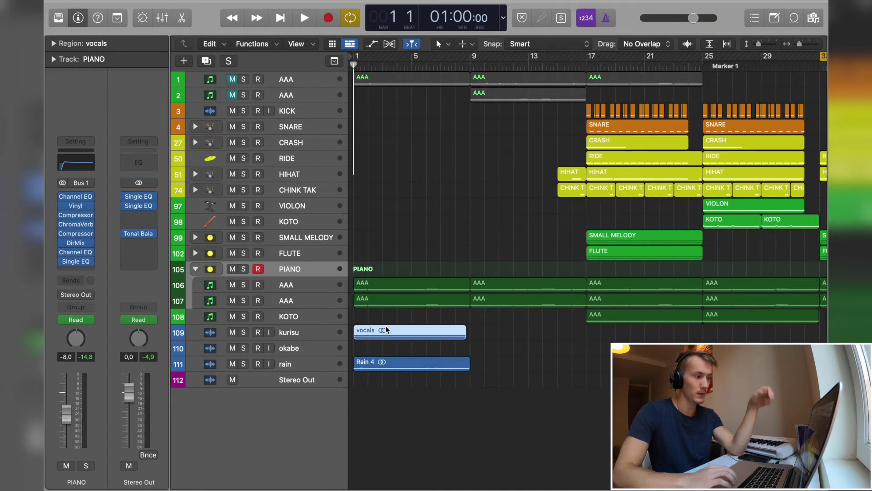
key("e")
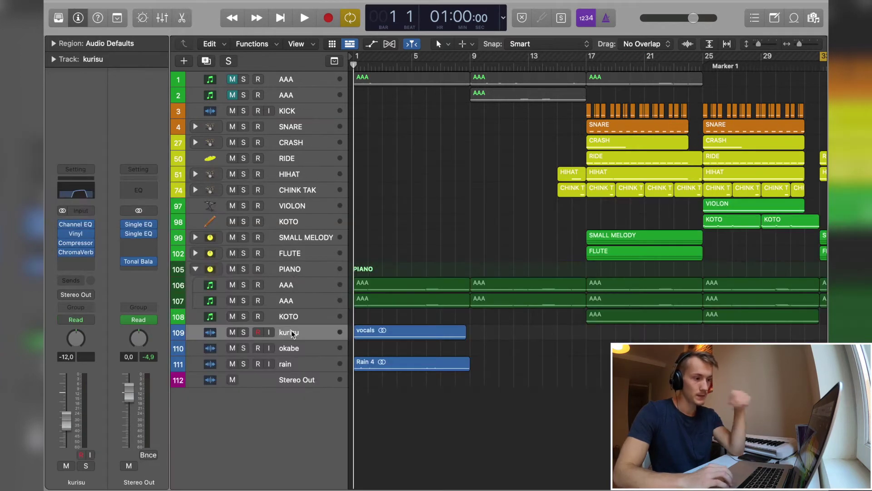
left_click(64, 191)
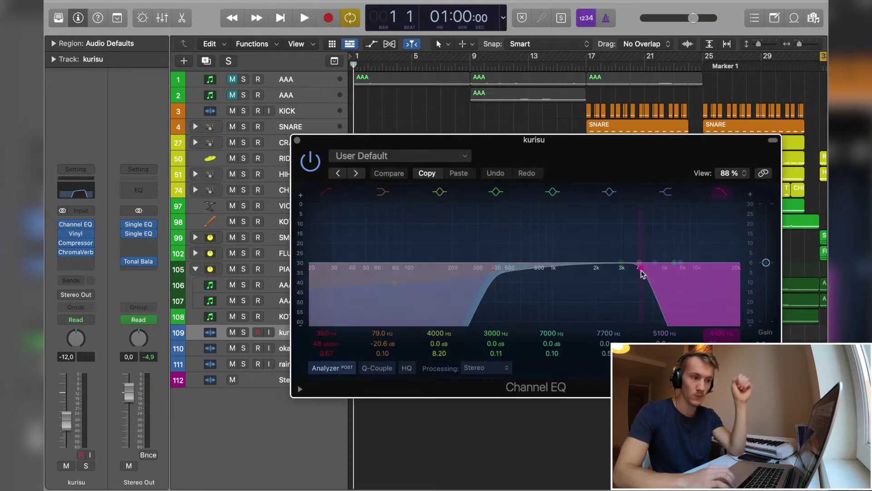
left_click(298, 140)
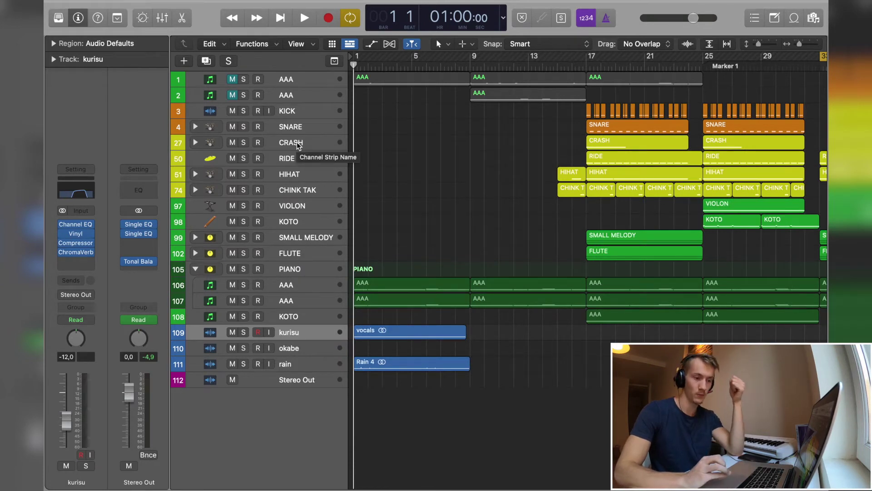
Step: Switch off cycle playback and listen to the intro from bar 1
key("z")
left_click(350, 18)
key("space")
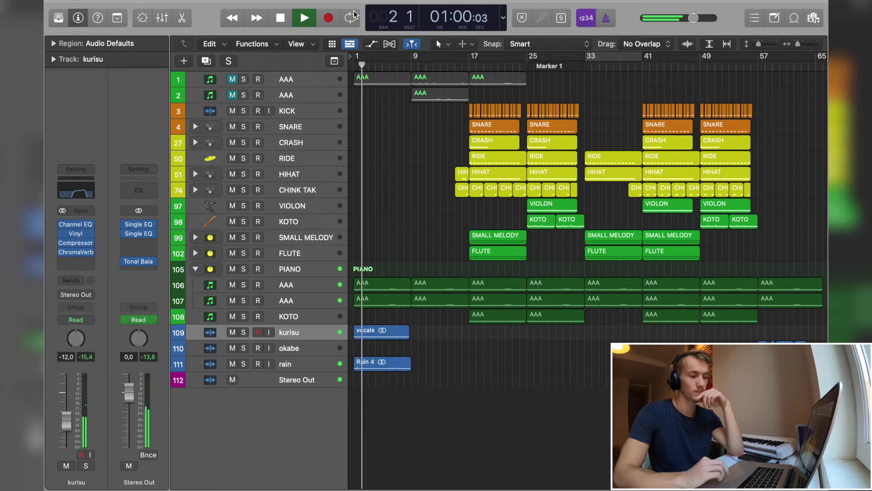
key("space")
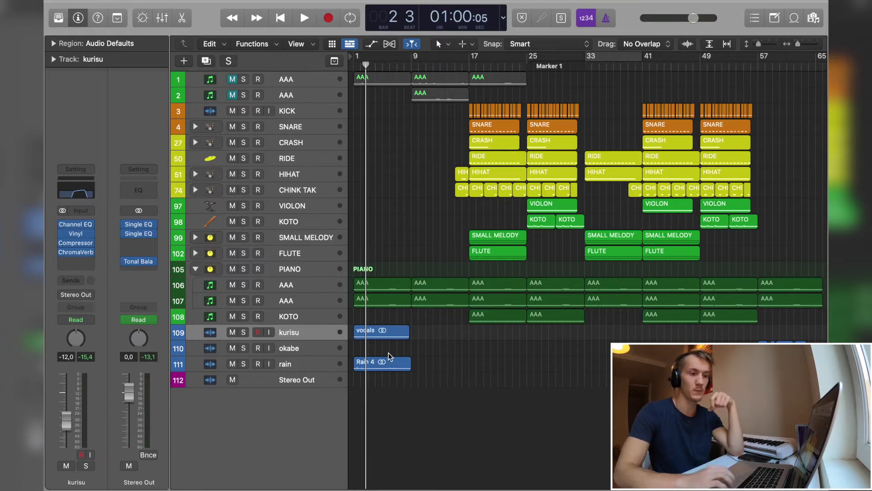
Step: Place the playhead at bar 8 and select the intro's two AAA regions in the PIANO stack
key("super+Right")
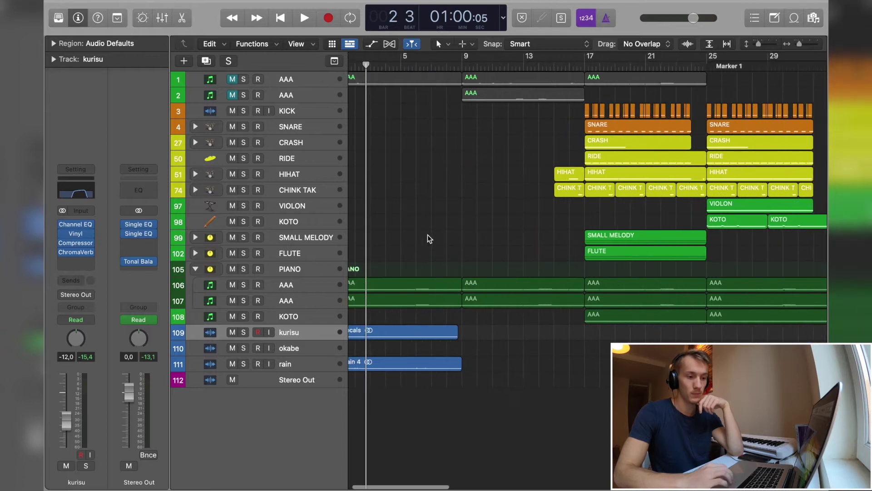
left_click(449, 64)
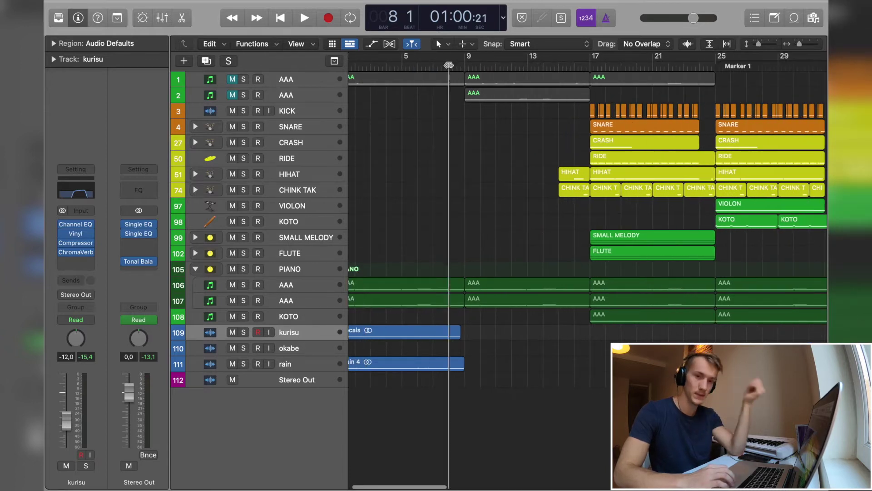
scroll(436, 295, "left", 2)
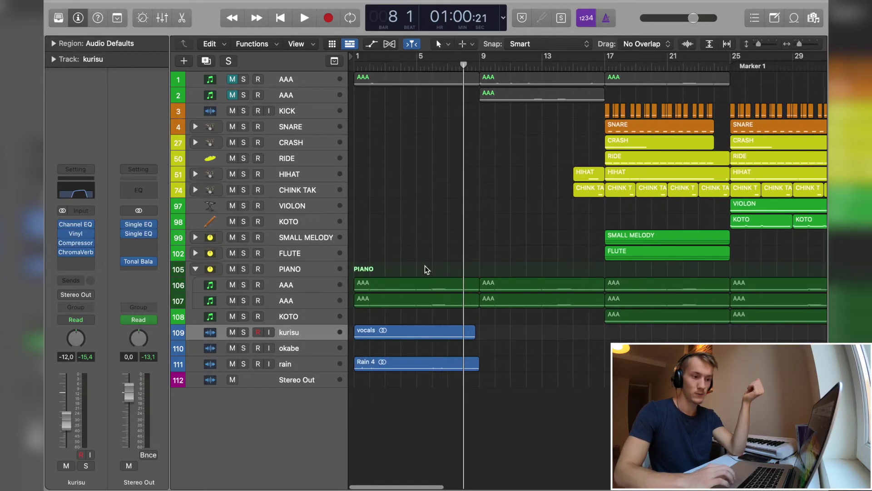
left_click_drag(424, 267, 424, 303)
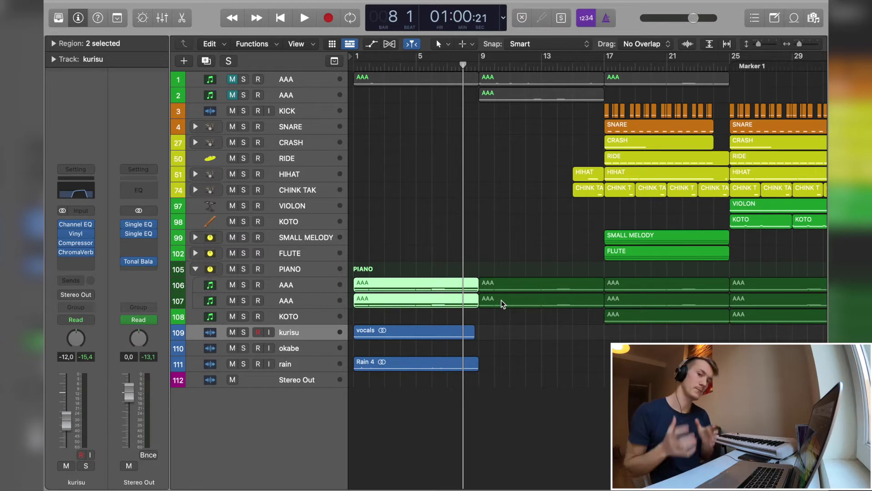
Step: Place the playhead at bar 55 and listen to the transition into the outro with the okabe vocals and rain
key("super+Left")
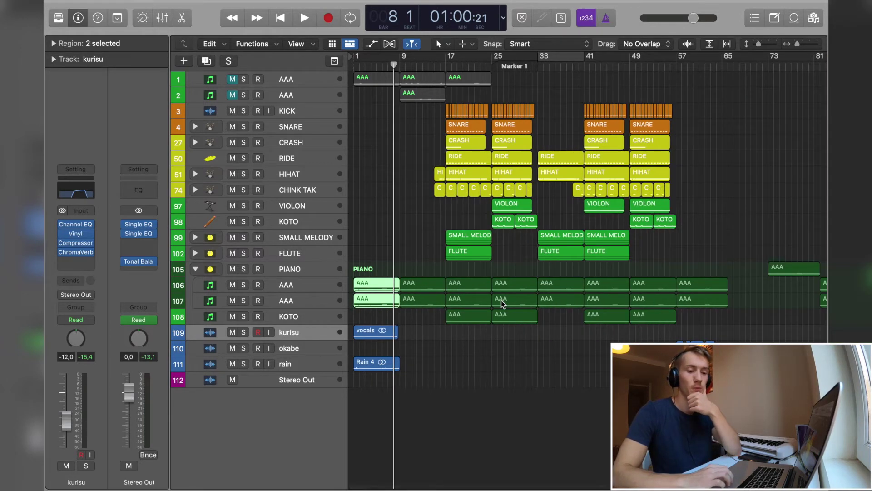
left_click(675, 66)
left_click(666, 65)
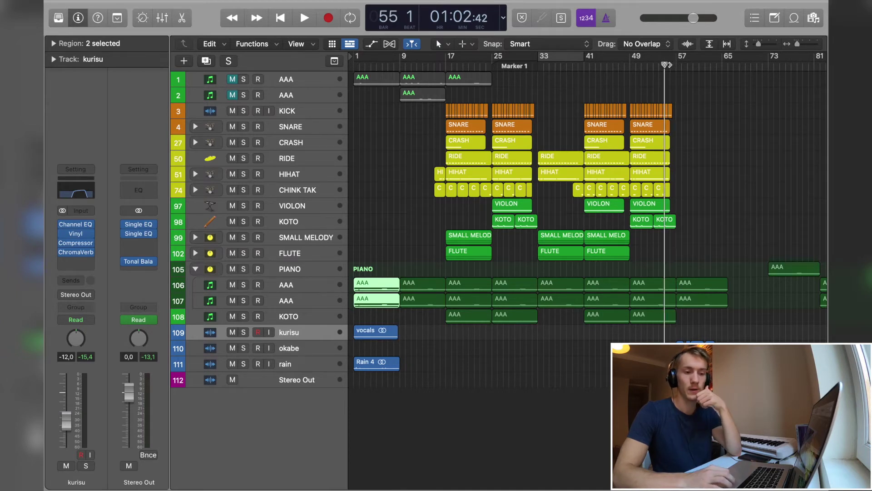
key("super+Right")
scroll(776, 184, "right", 6)
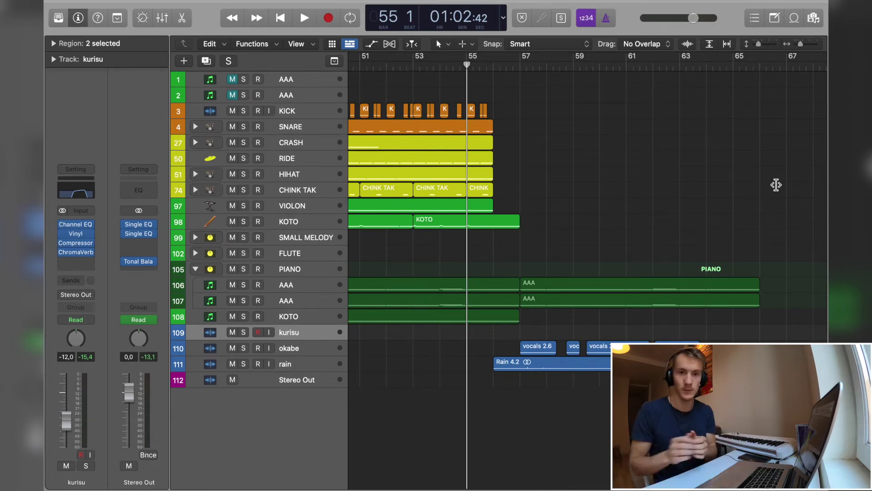
key("space")
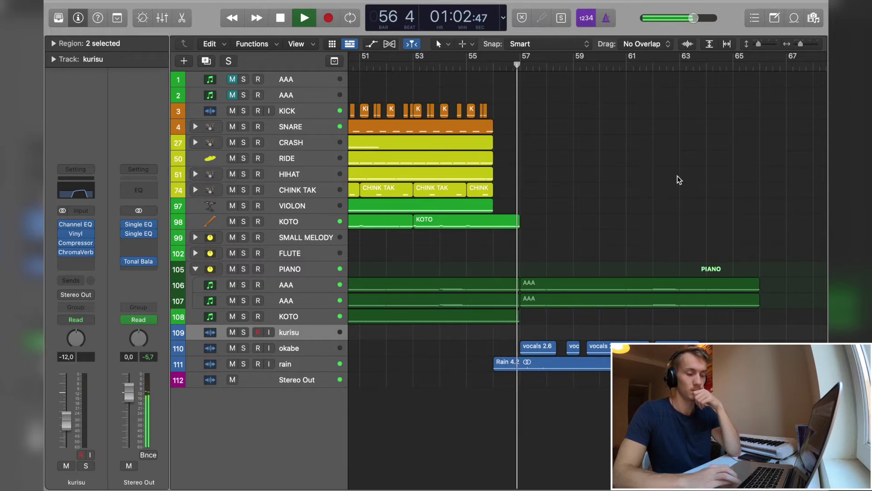
key("super+Left")
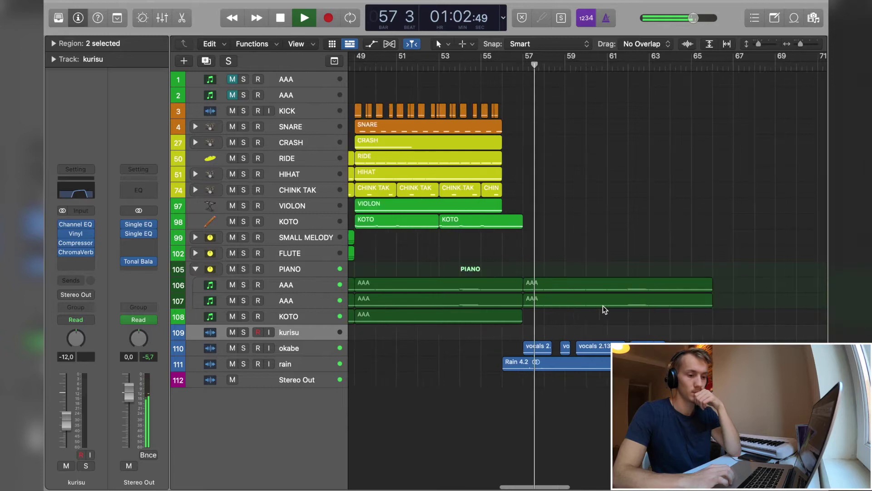
key("space")
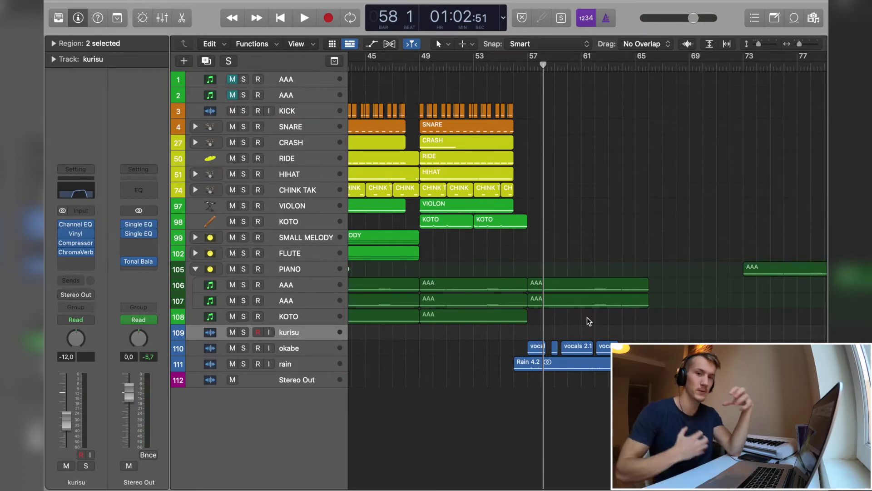
Step: Clear the region selection, then select the PIANO track and solo it
left_click(587, 317)
key("z")
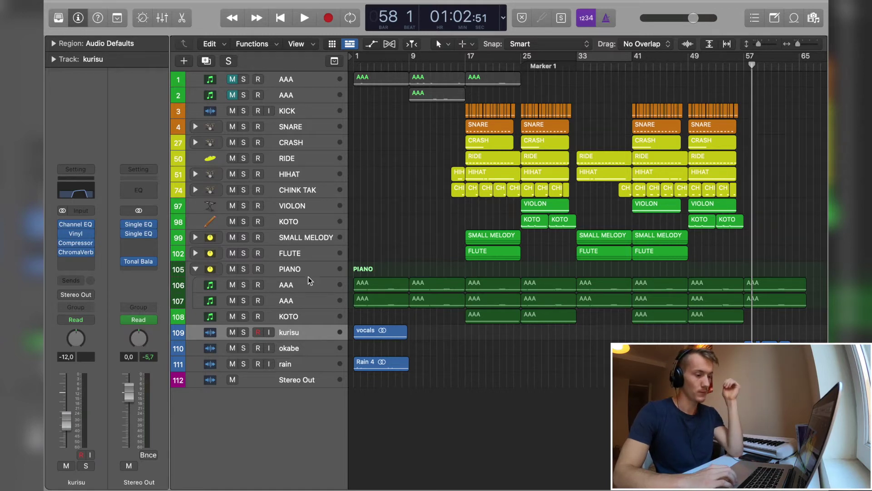
left_click(298, 270)
left_click(243, 269)
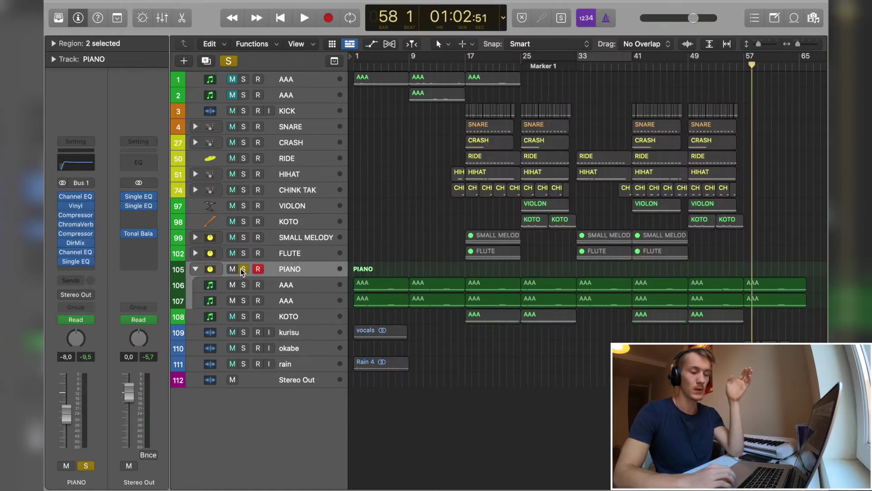
Step: View the notes of track 106's AAA region at bar 9 in the Piano Roll, and close the editor
scroll(385, 265, "up", 5)
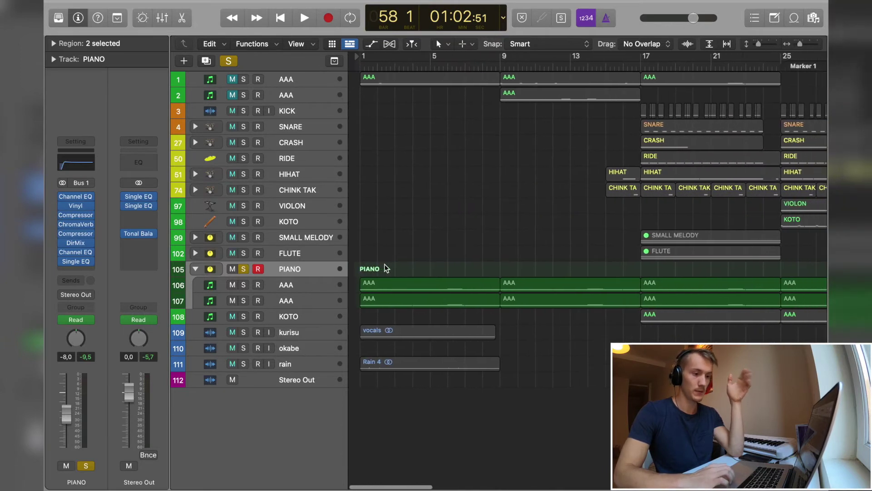
double_click(452, 287)
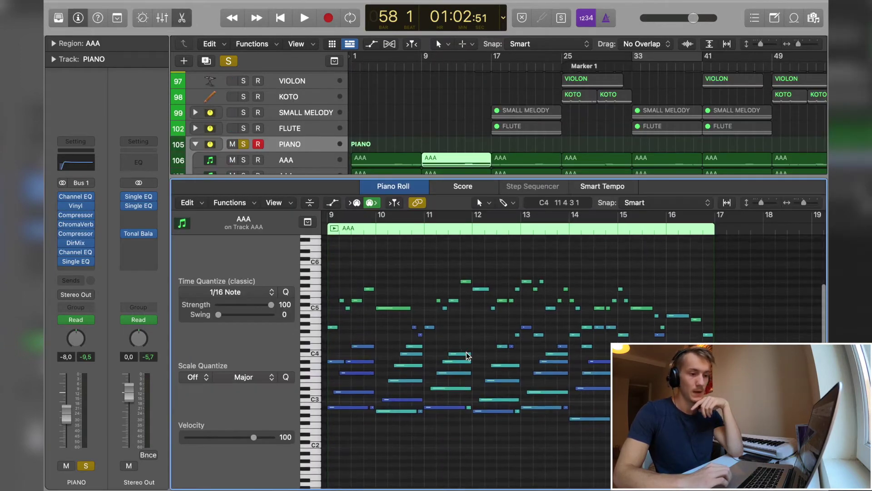
left_click(448, 164)
key("p")
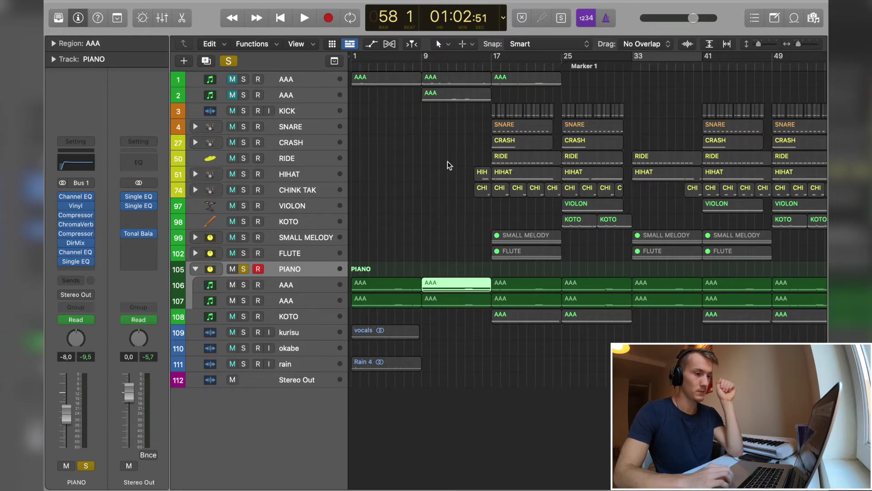
Step: Switch the solo from the PIANO stack to AAA track 2 and open its bar 9 region in the Piano Roll
left_click(244, 270)
left_click(244, 96)
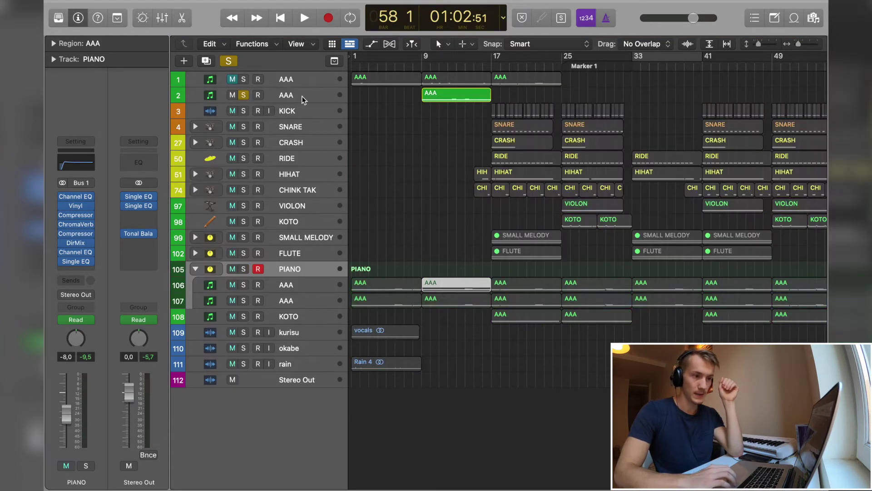
double_click(457, 94)
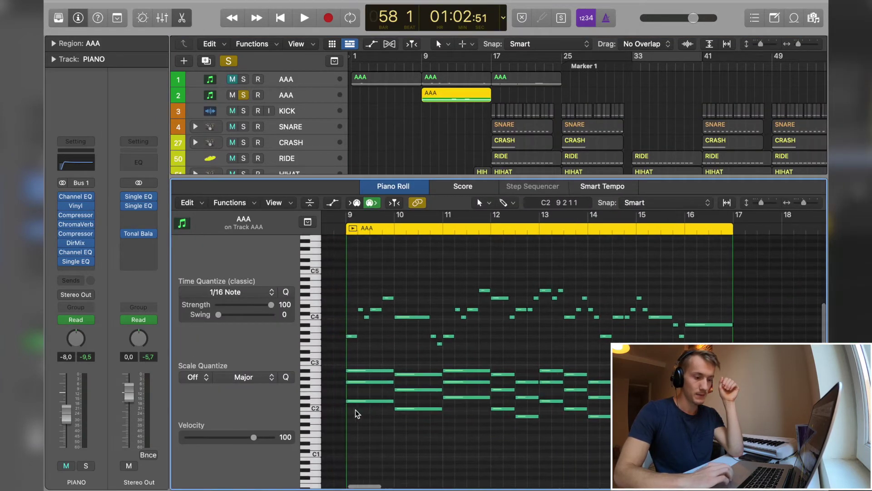
Step: Remove the chord notes below C3 to listen to the melody alone from bar 9, and restore those notes
left_click_drag(350, 449, 609, 353)
key("Delete")
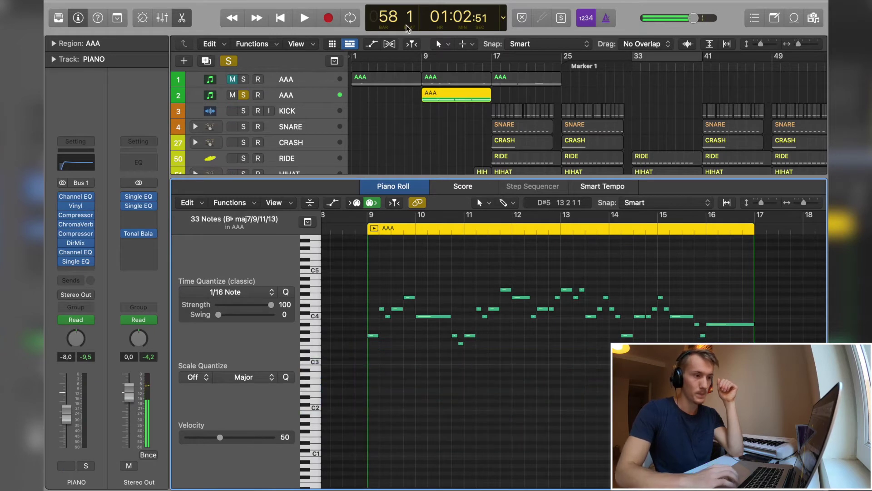
left_click(421, 68)
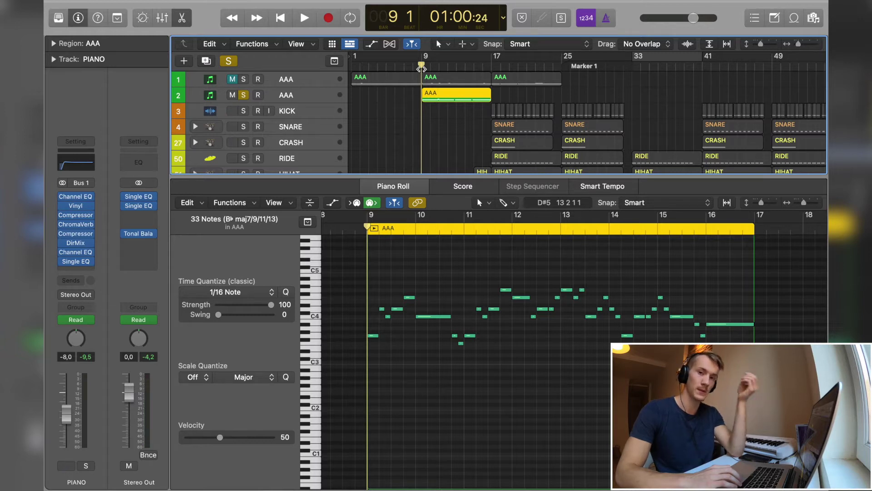
key("space")
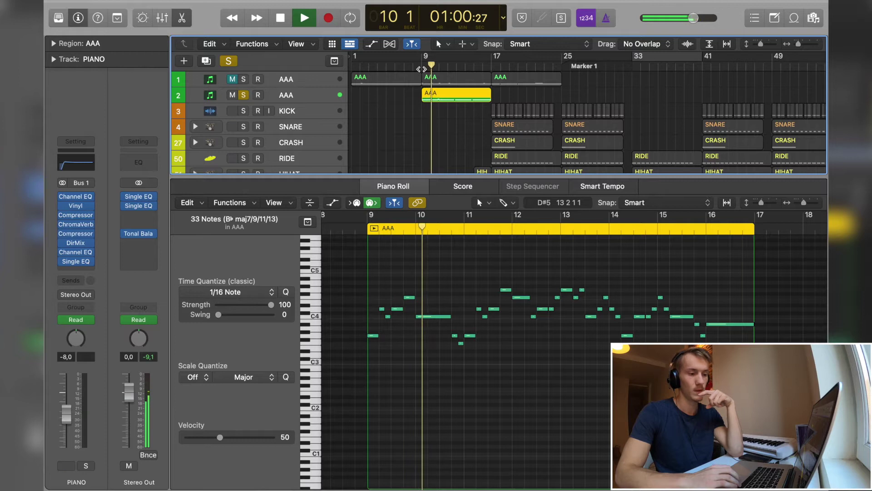
key("space")
key("super+v")
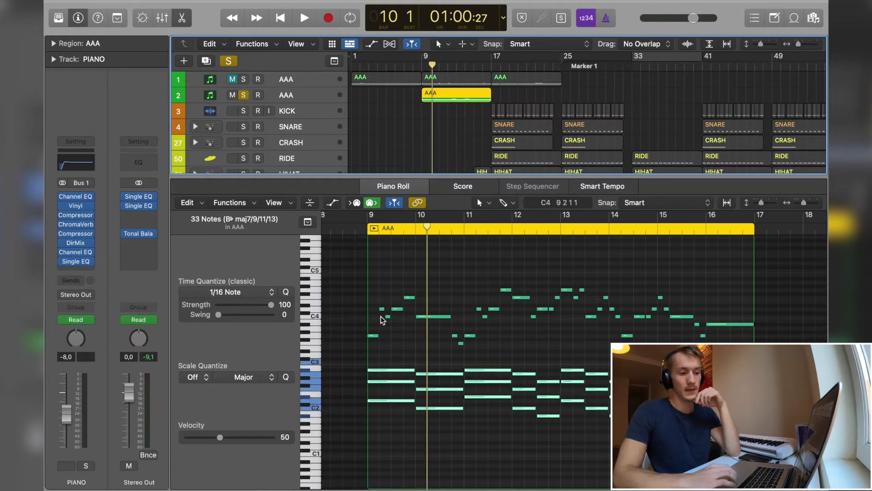
Step: Select the melody notes above C3 in track 2's AAA region
left_click(407, 348)
left_click_drag(407, 348, 690, 283)
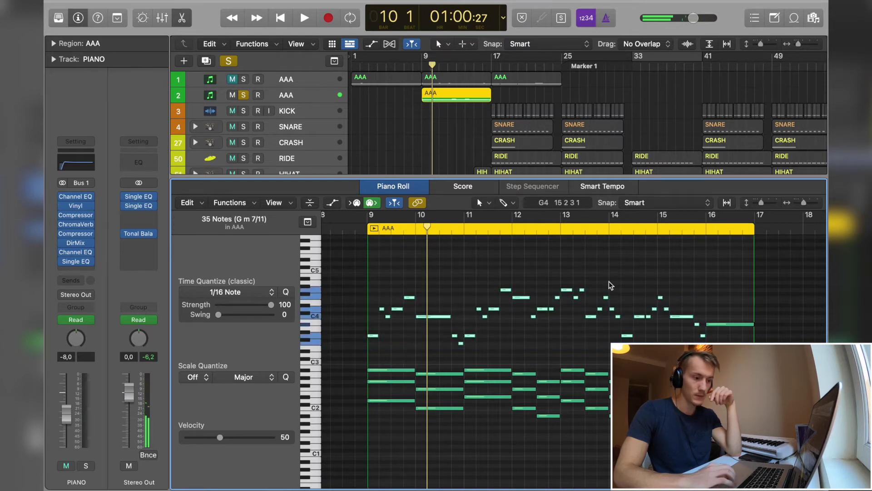
left_click_drag(352, 346, 683, 261)
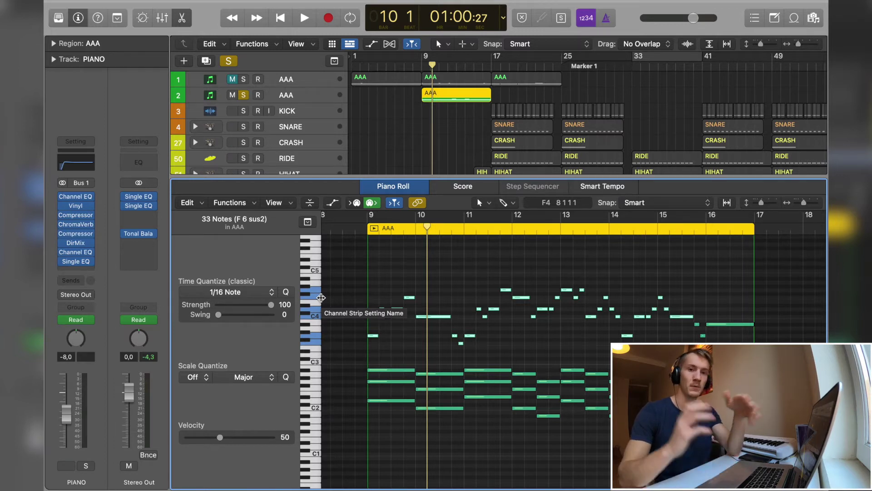
scroll(396, 325, "down", 1)
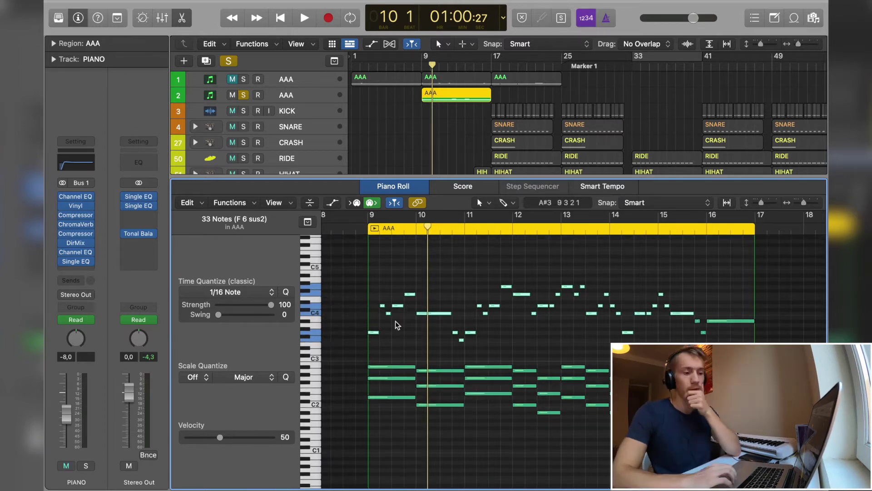
Step: Select the chord notes below C3, and audition the top note of the bar 9 chord
left_click(354, 437)
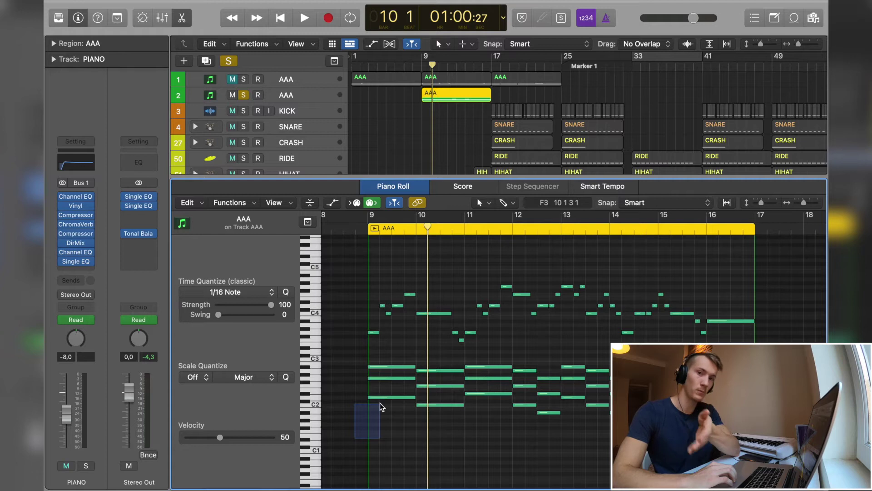
left_click_drag(380, 402, 636, 355)
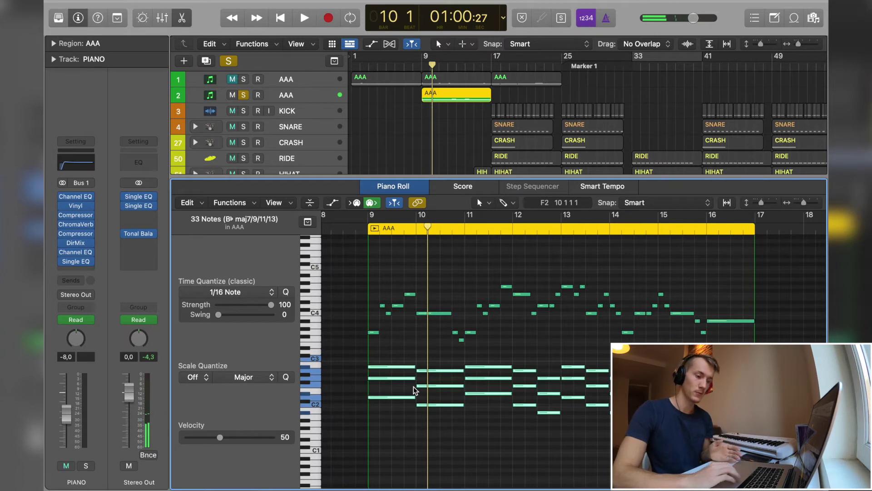
left_click(380, 362)
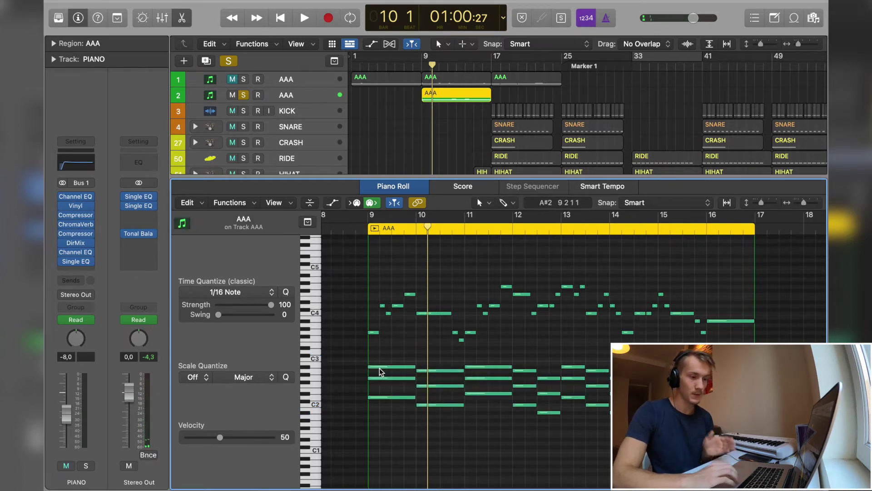
left_click(381, 367)
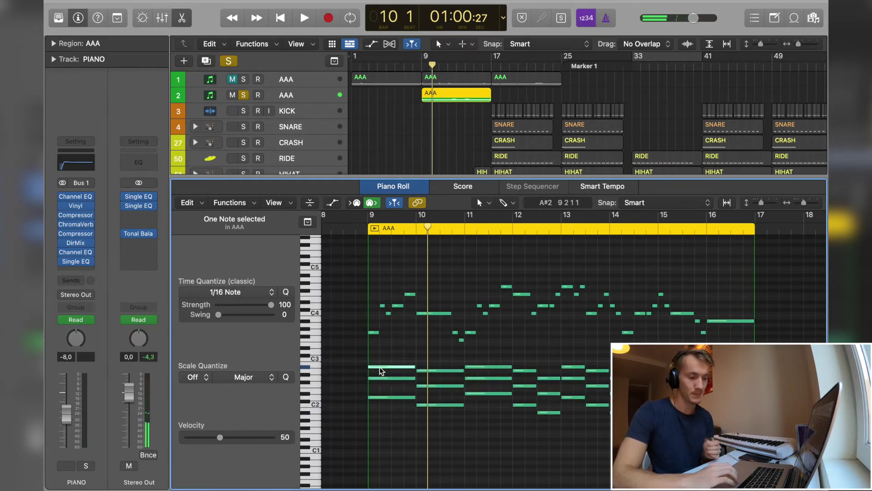
left_click(397, 356)
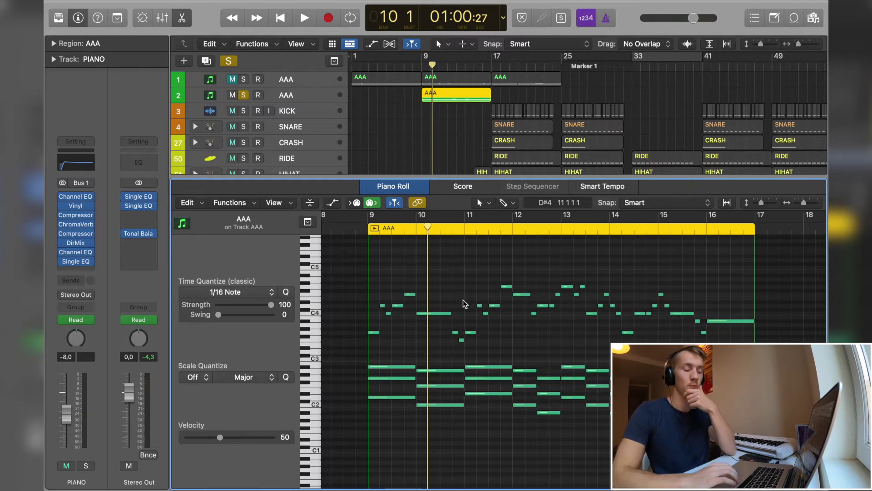
Step: Listen to track 2's melody and chords together from bar 9
left_click(422, 59)
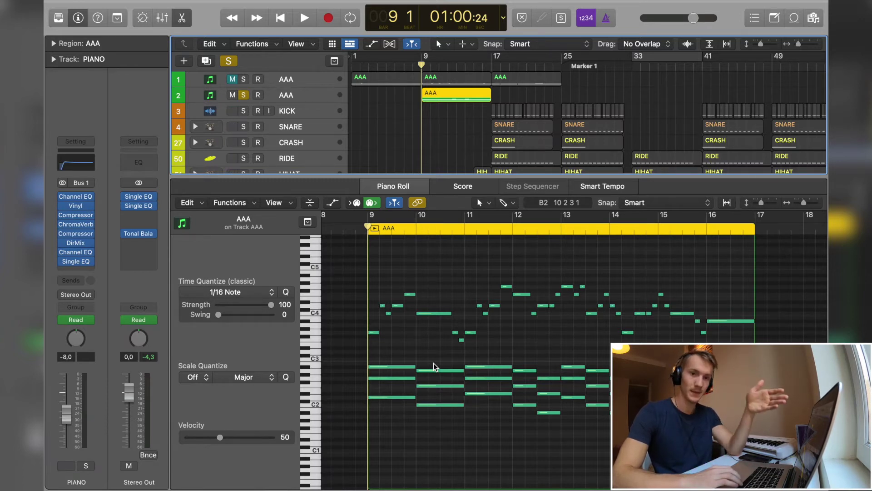
key("space")
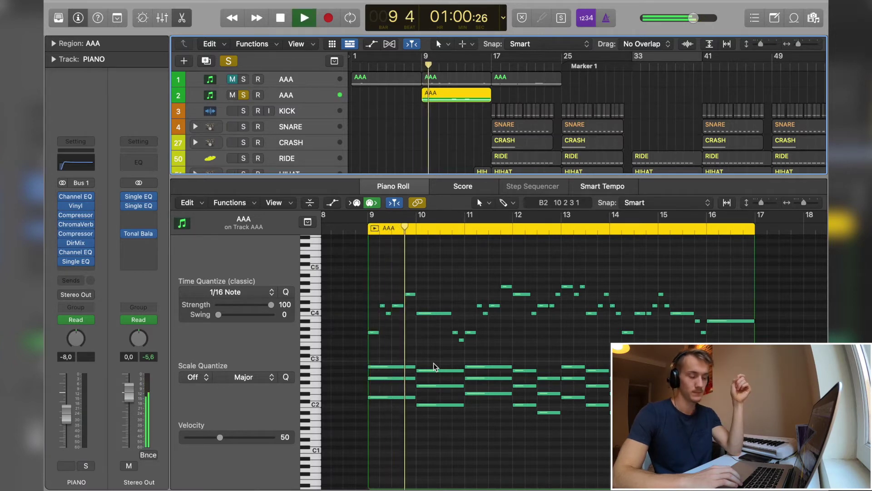
key("space")
Step: Move the solo to AAA track 107, place the playhead at bar 9, and show its bar 9 region in the Piano Roll
scroll(436, 127, "down", 20)
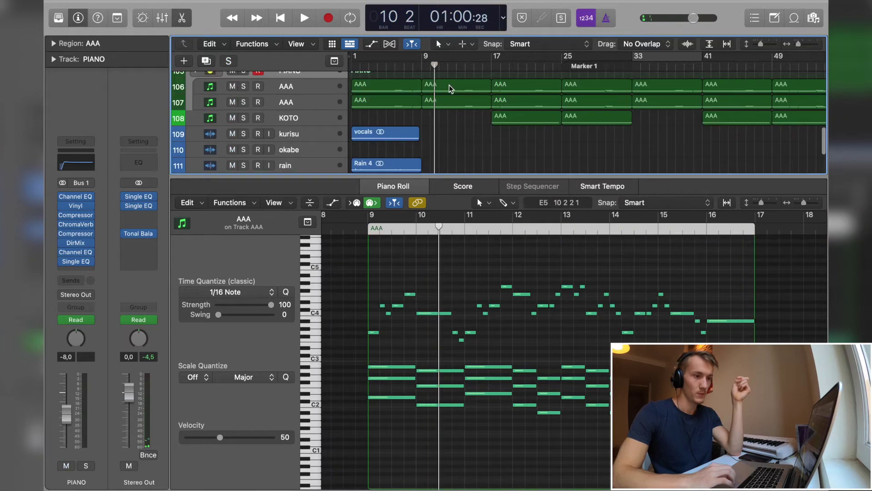
left_click(450, 88)
left_click(435, 105)
left_click(423, 67)
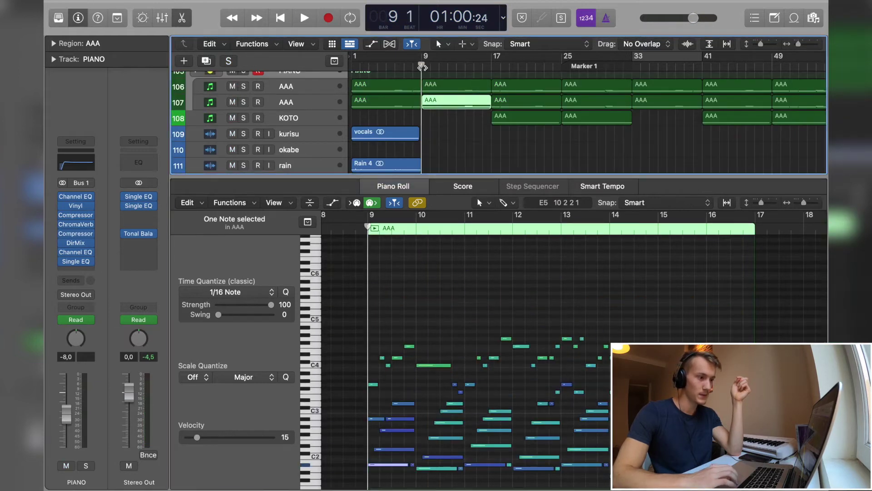
left_click(244, 102)
left_click(441, 122)
left_click(444, 104)
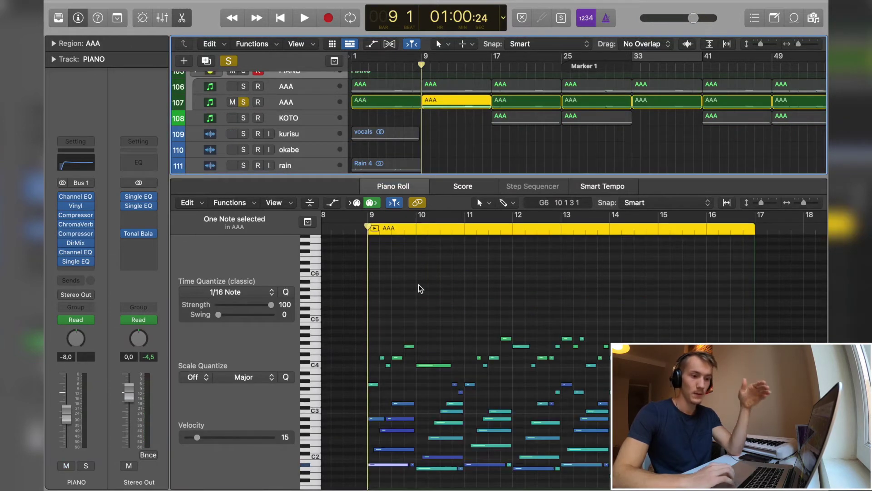
scroll(417, 309, "down", 2)
scroll(417, 309, "down", 1)
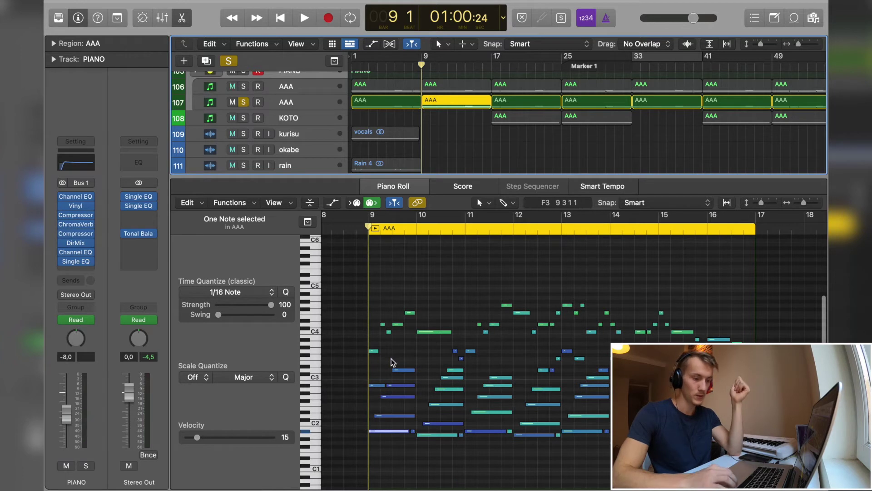
Step: Examine the bar 9 chord in track 2's region by selecting its top note and all three of its notes
scroll(391, 359, "up", 5)
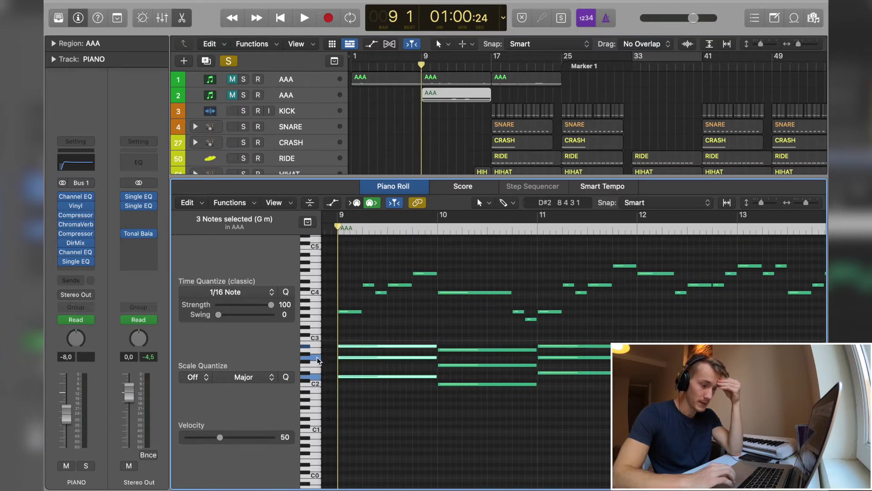
left_click(361, 347)
left_click(362, 347)
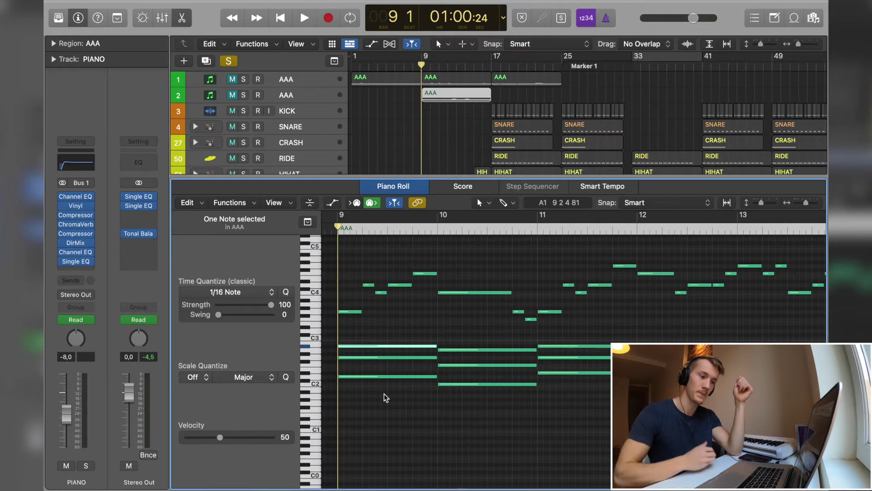
left_click(317, 337)
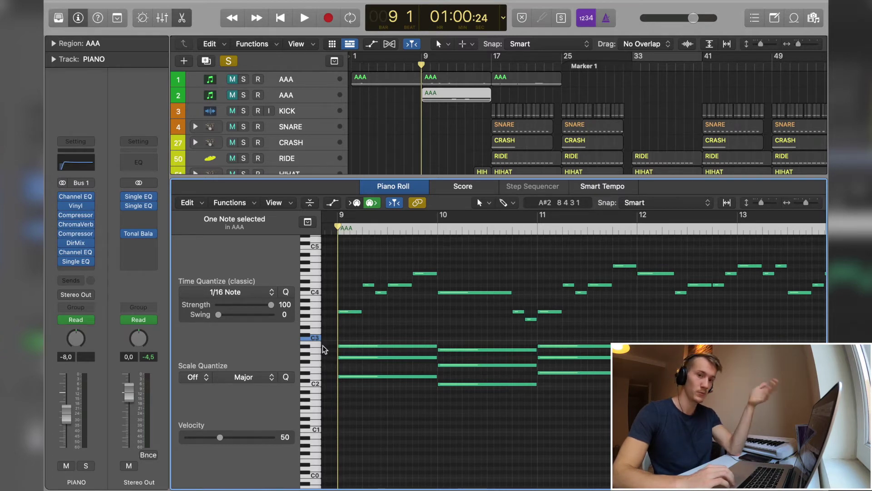
left_click_drag(352, 340, 351, 394)
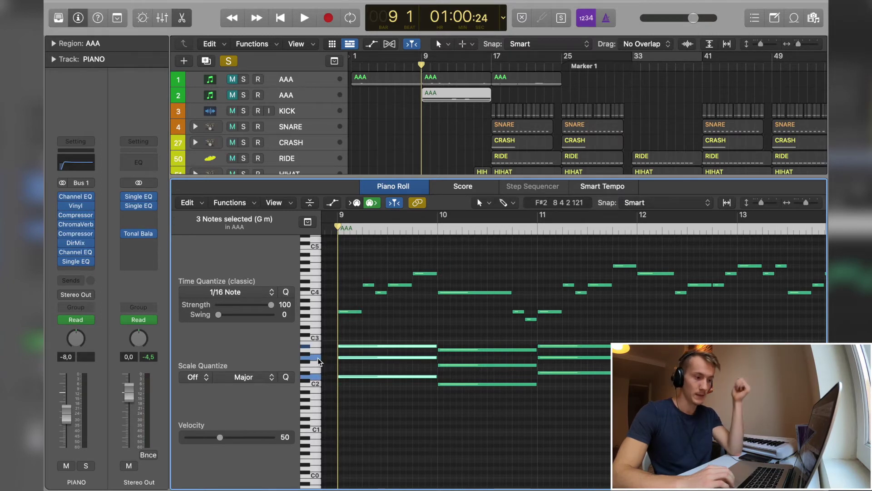
Step: Select the seven low notes of bar 9 in track 107's AAA region and listen to the region from bar 9
scroll(345, 339, "down", 5)
scroll(444, 83, "down", 15)
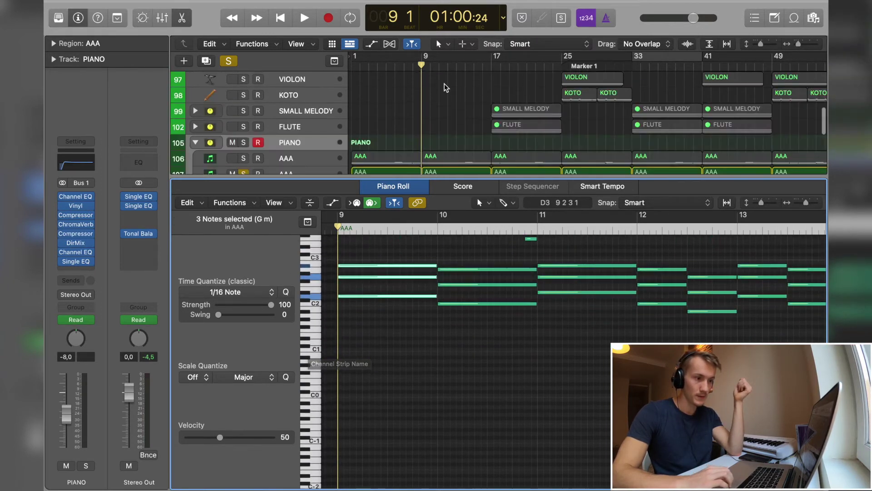
scroll(445, 83, "down", 5)
left_click(432, 99)
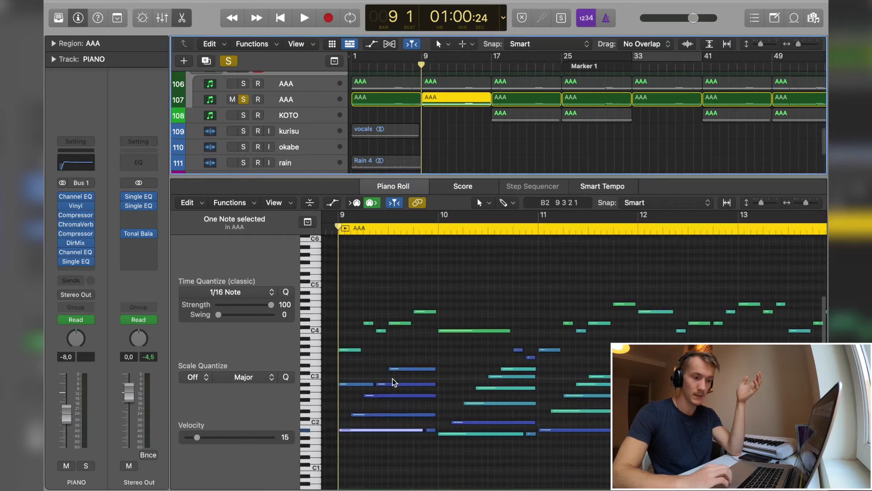
left_click_drag(359, 449, 432, 357)
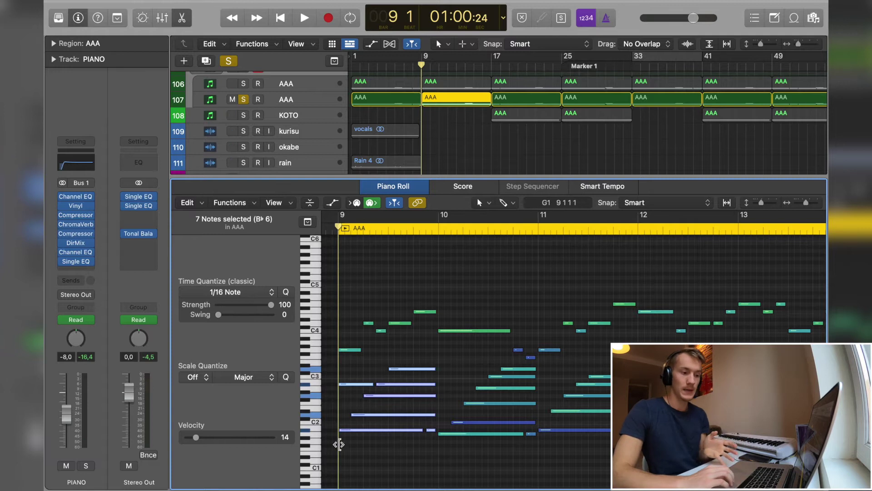
left_click(361, 430)
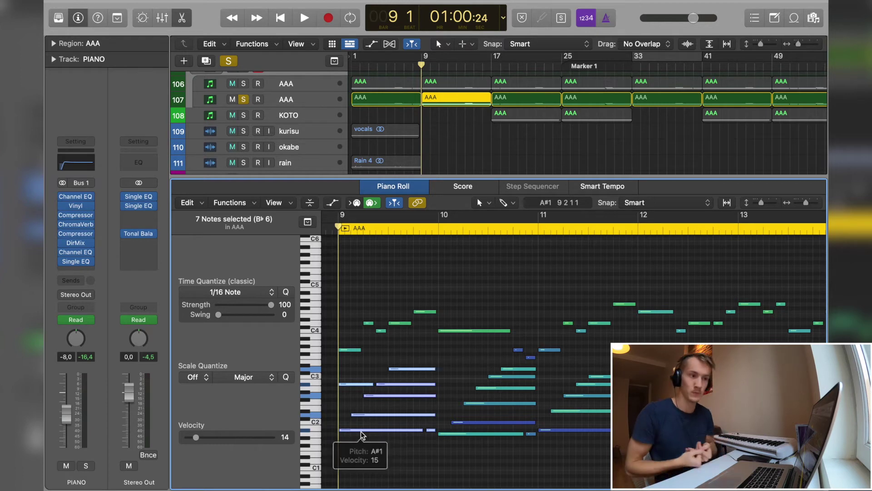
key("space")
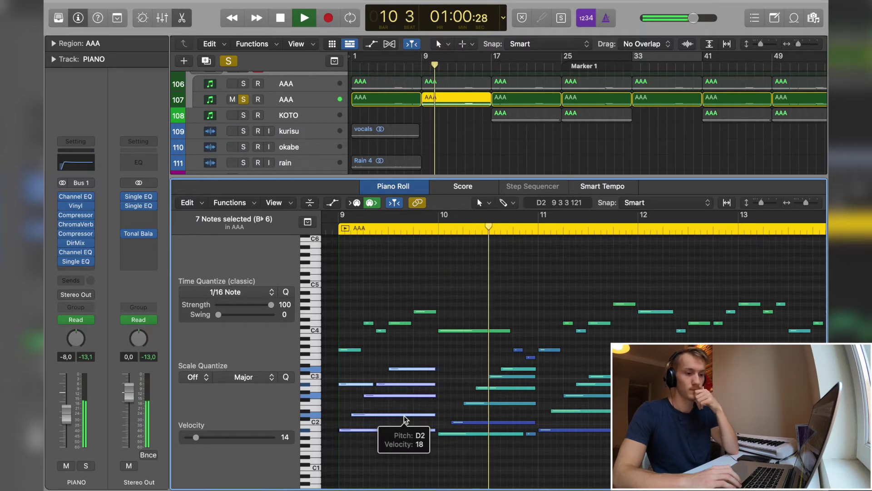
key("space")
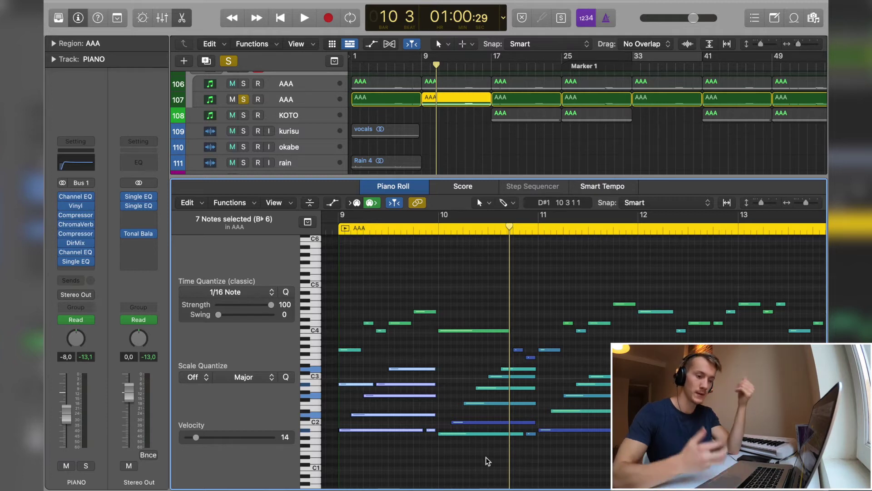
Step: Select the seven low notes of bar 10 in track 107's region, and close the Piano Roll
left_click_drag(487, 462, 535, 370)
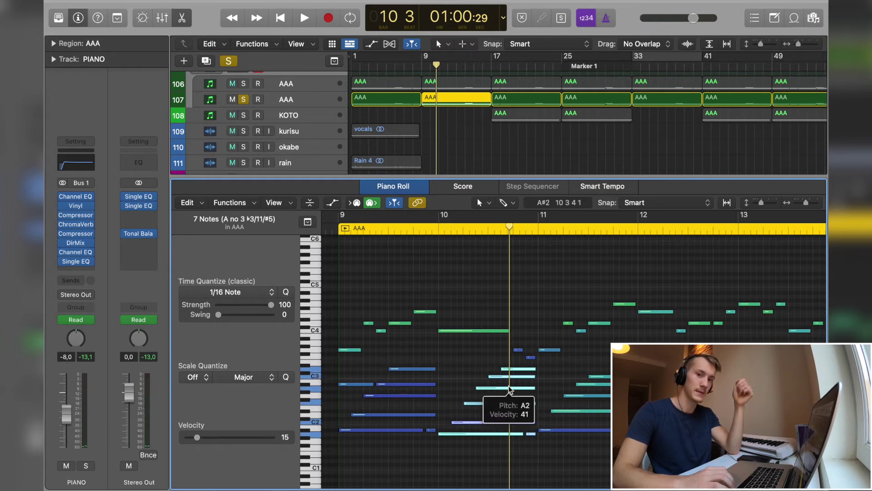
key("e")
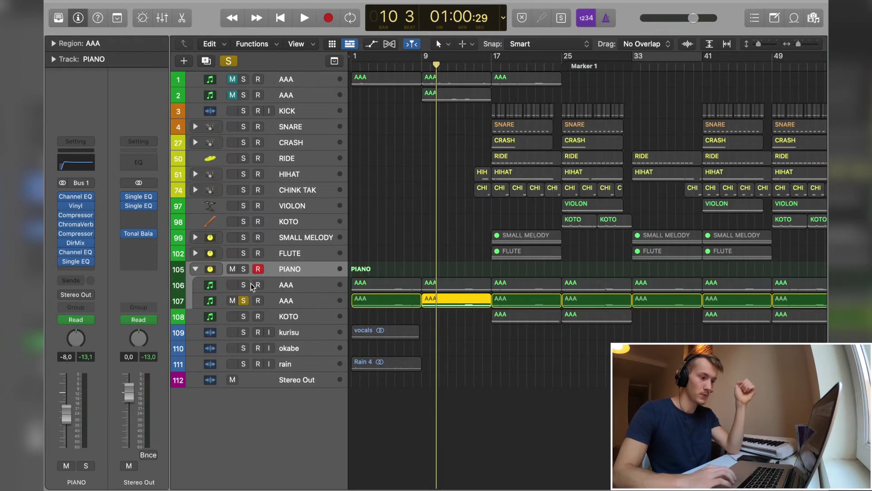
Step: Play from bar 9 and compare the two piano layers by soloing AAA tracks 107 and 106
left_click(421, 68)
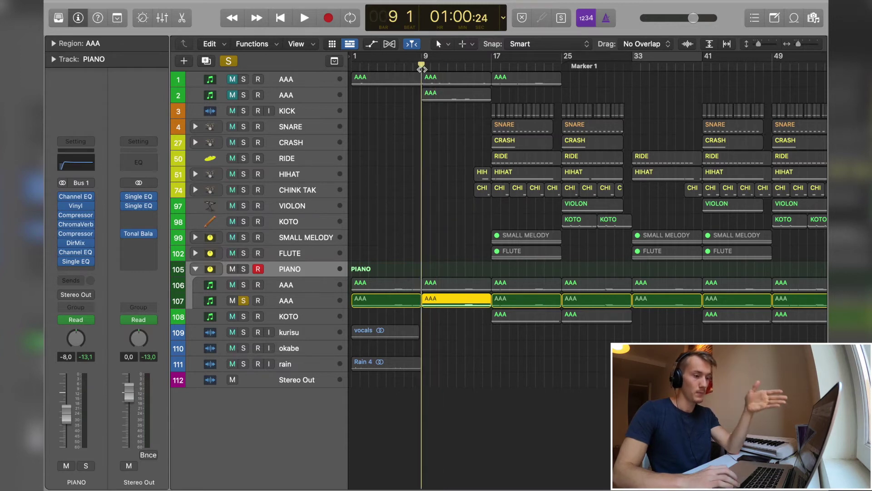
key("space")
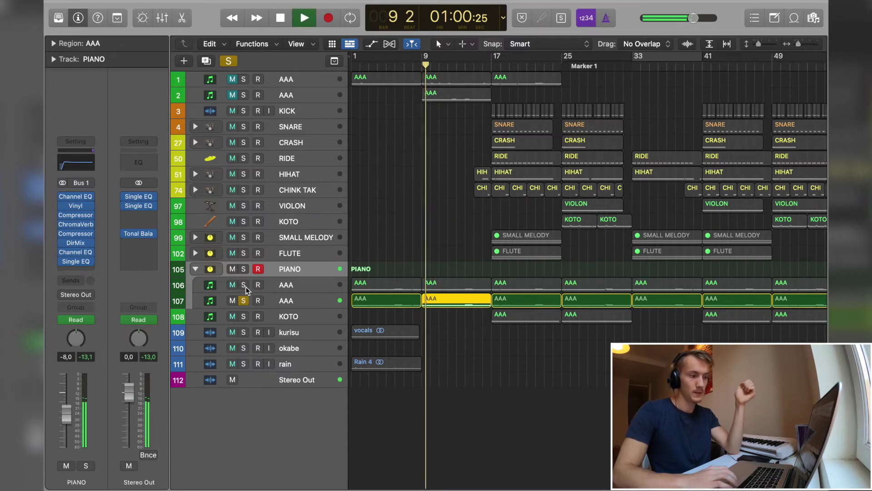
left_click(289, 303)
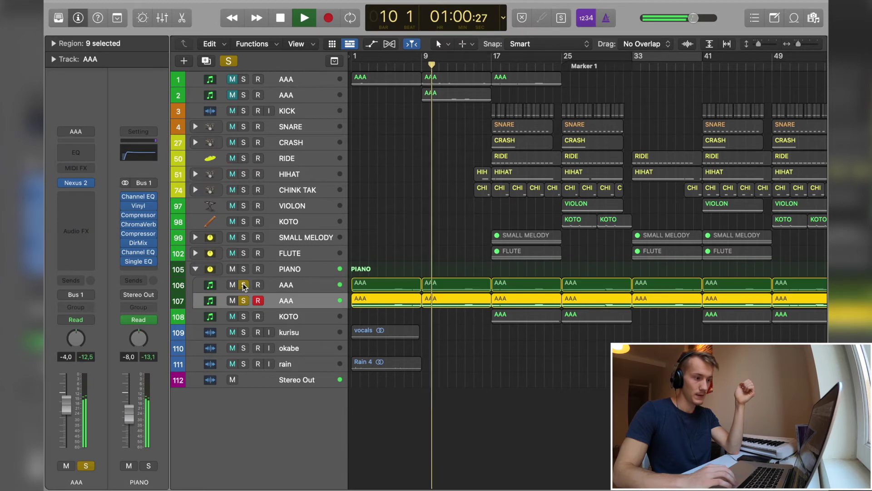
left_click(296, 286)
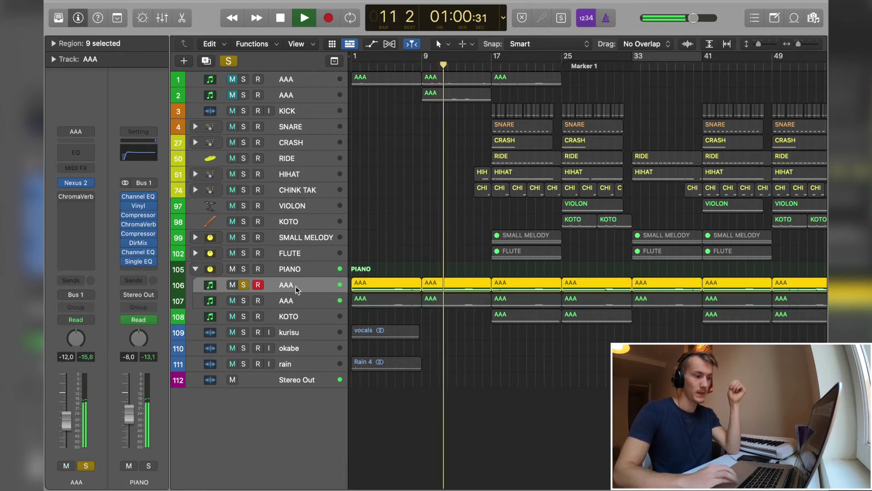
Step: Compare AAA track 107 alone and together with track 106, leaving both soloed, and stop playback
left_click(243, 300)
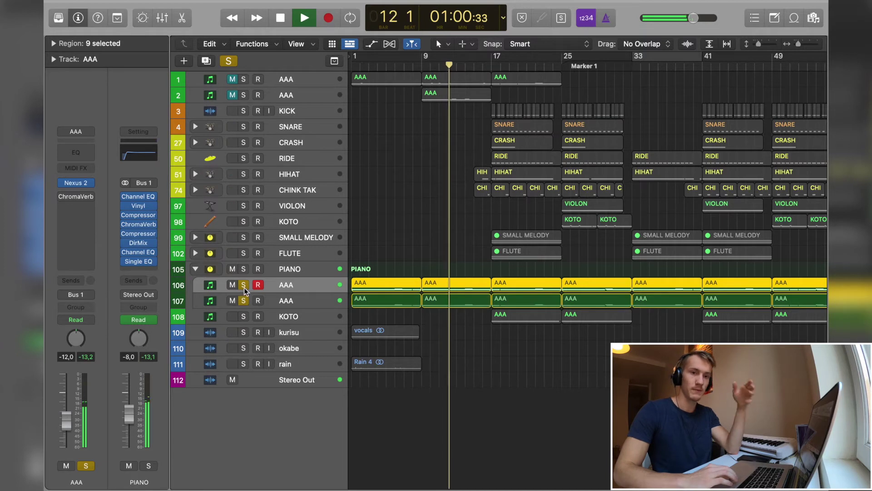
left_click(244, 286)
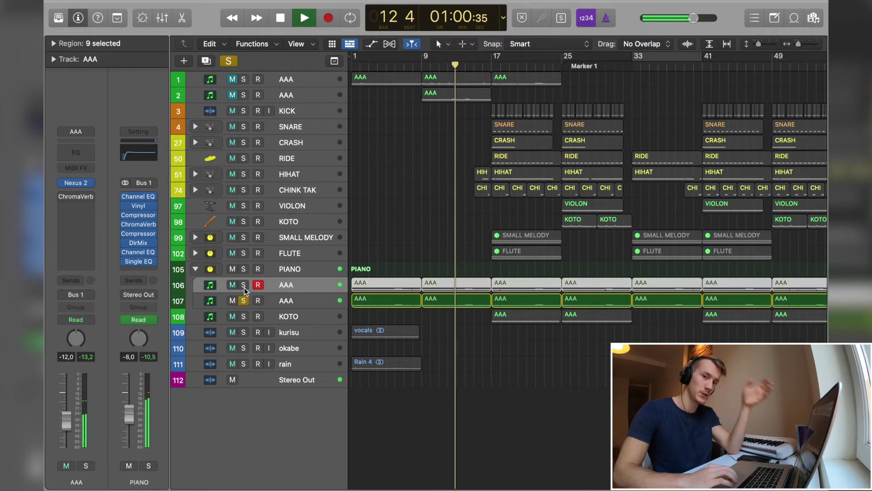
left_click(244, 285)
key("space")
Step: Show the Vinyl plug-in on the PIANO stack, move its window aside, and play the soloed piano from bar 9
left_click(293, 272)
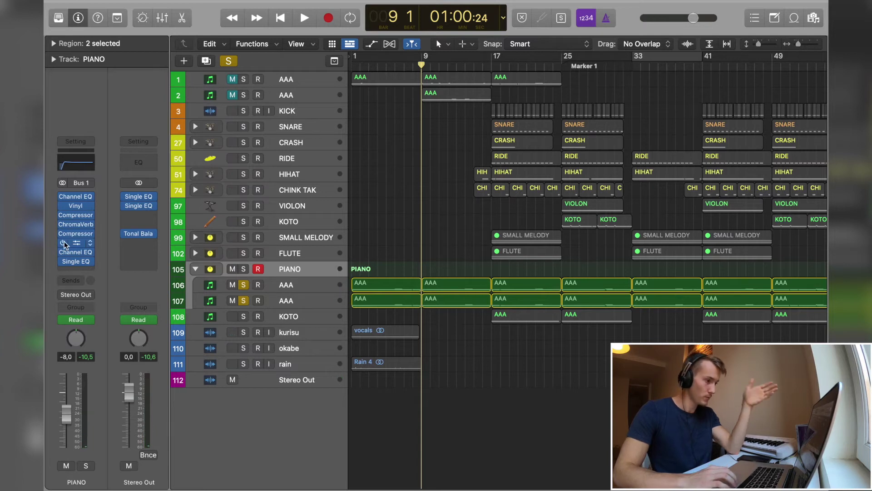
left_click(75, 206)
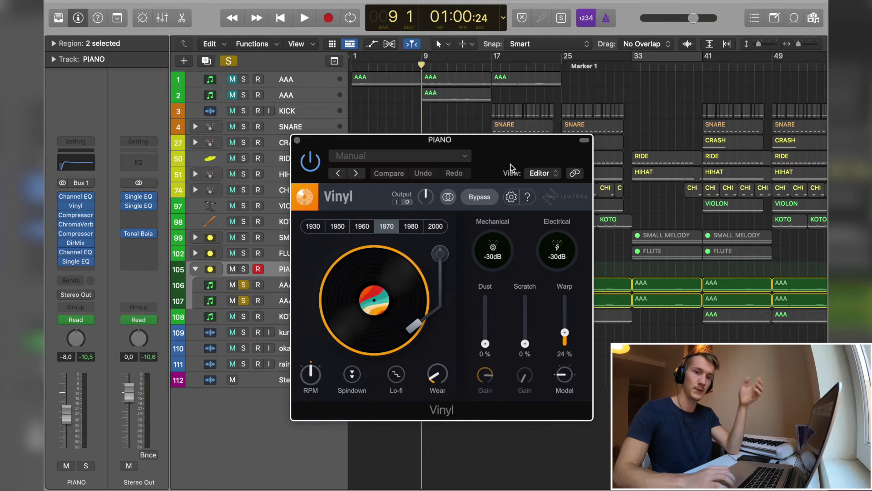
left_click_drag(511, 167, 625, 102)
key("space")
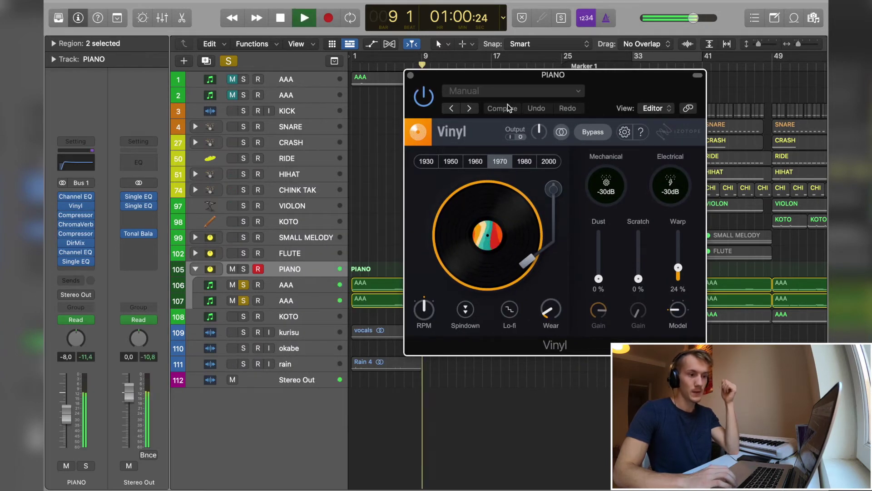
Step: Compare the piano with Vinyl bypassed and with its 1930 setting, restore the 1970 setting, and close the plug-in
left_click(424, 97)
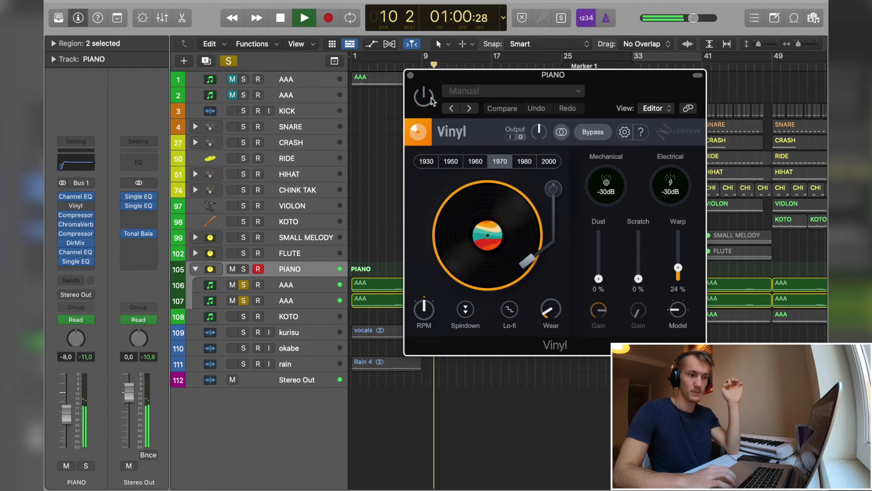
left_click(427, 163)
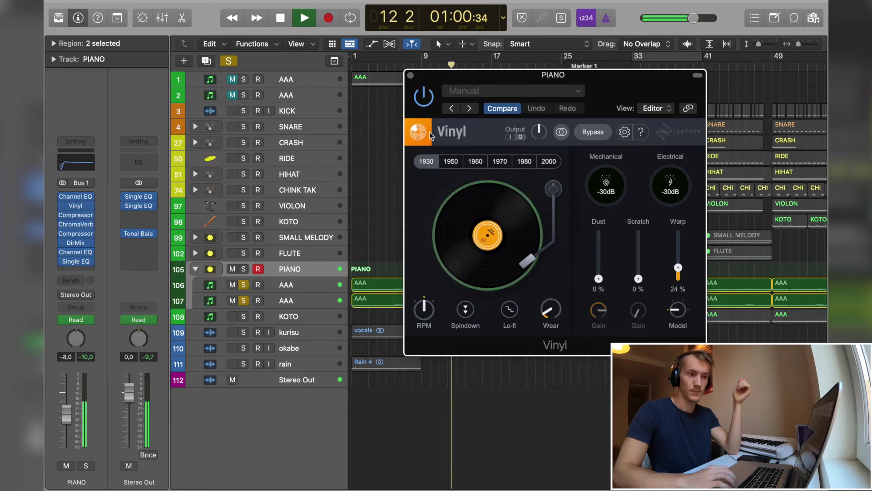
left_click(499, 161)
key("space")
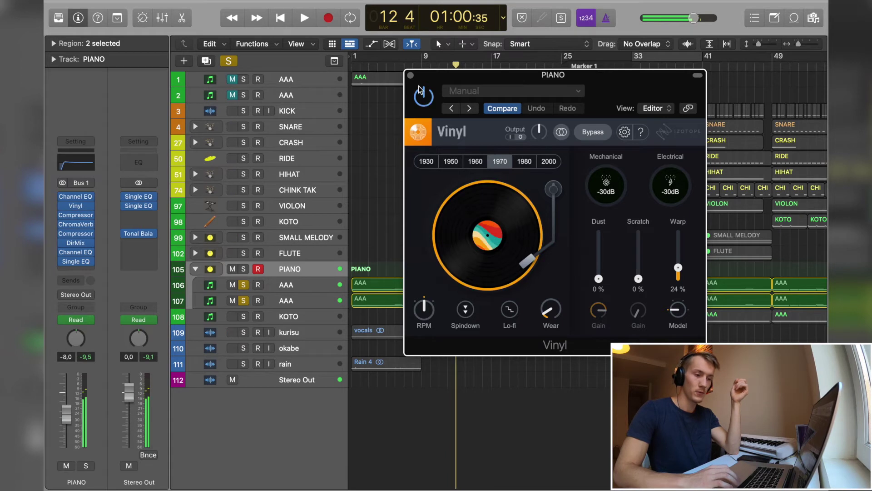
left_click(411, 76)
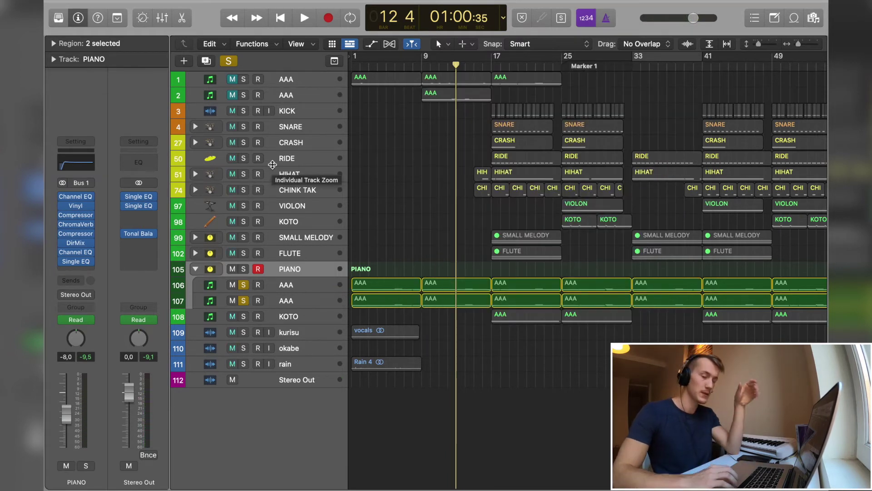
Step: Examine the ChromaVerb reverb settings on the PIANO stack and close the plug-in
left_click(77, 224)
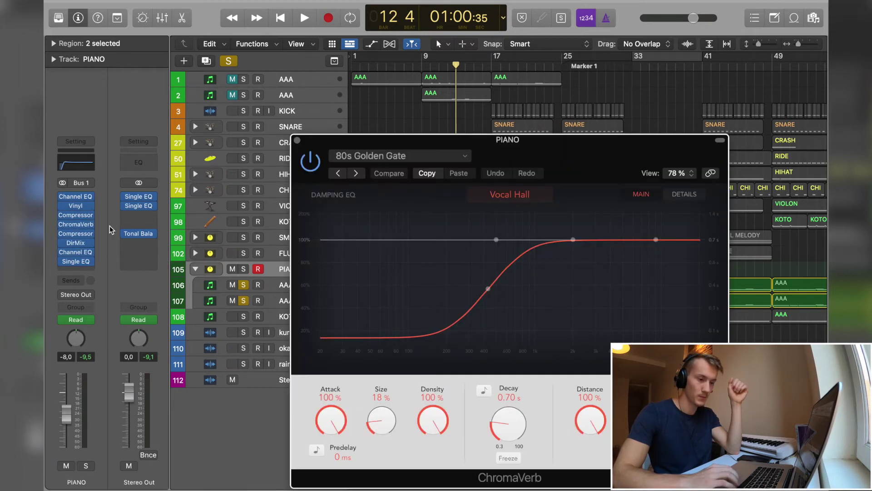
left_click_drag(495, 156, 400, 62)
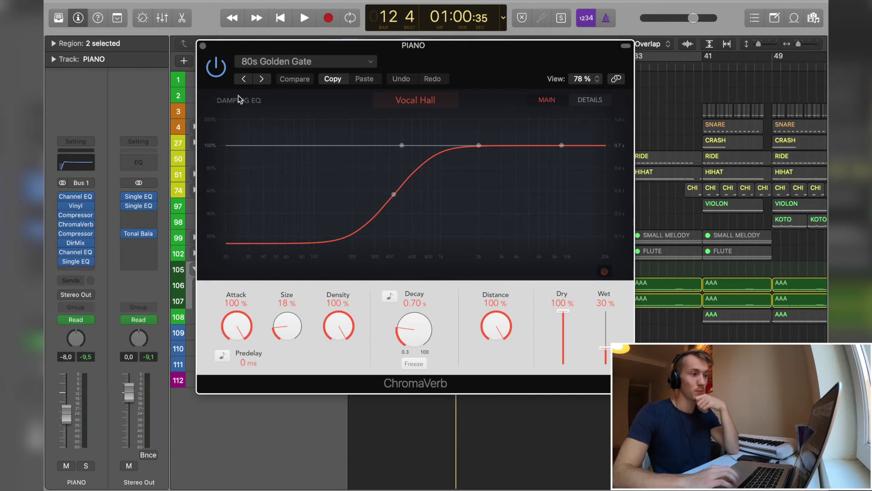
left_click(203, 46)
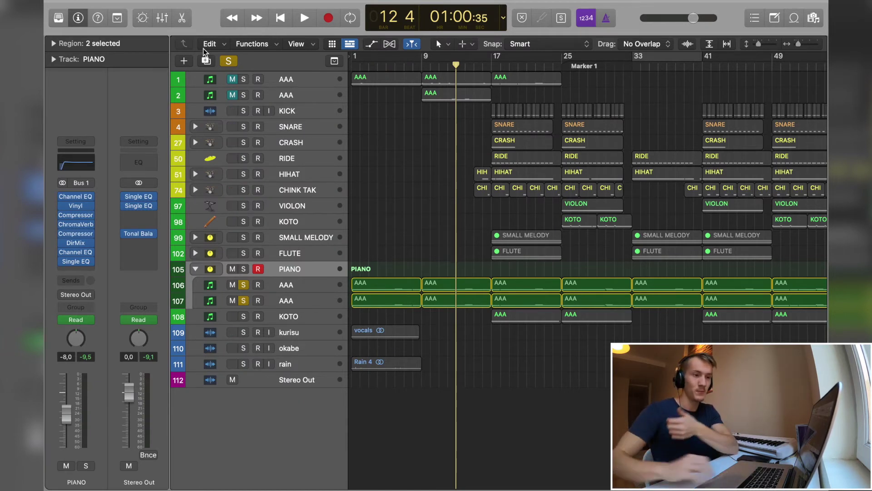
Step: Clear the piano solos, solo the FLUTE stack, and place the playhead at bar 17
left_click(422, 63)
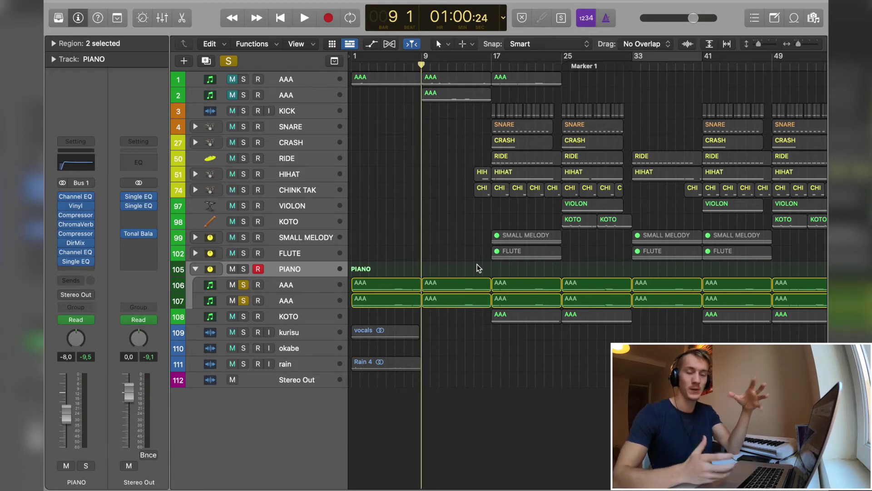
key("s")
scroll(396, 250, "right", 3)
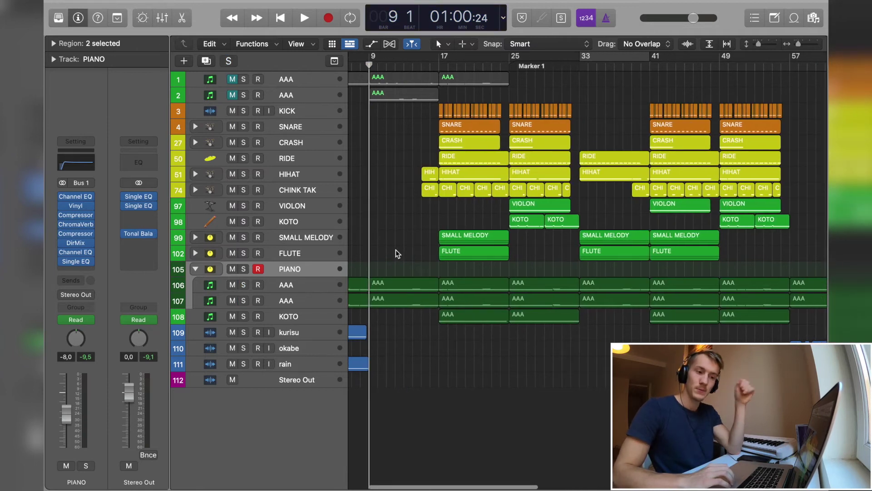
left_click(244, 253)
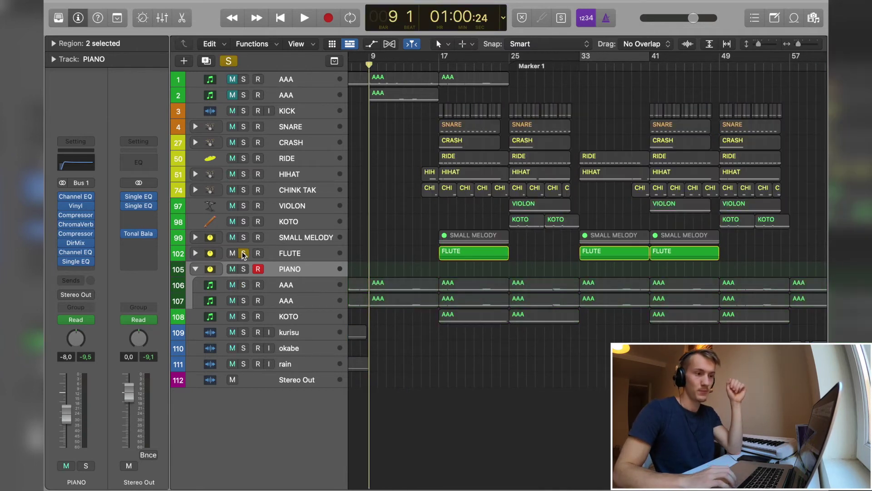
left_click(439, 67)
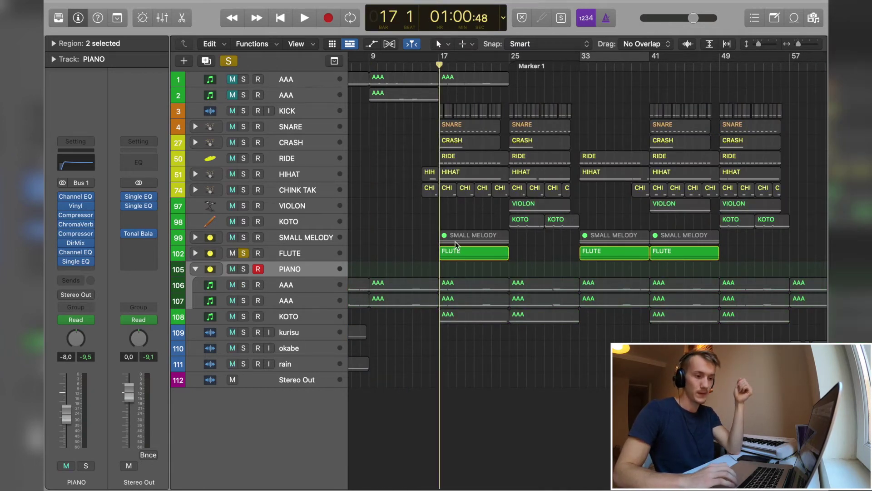
Step: Expand the FLUTE stack into its two layers and listen to it from bar 17
double_click(451, 252)
key("space")
key("super+Right")
key("super+Right")
key("super+Right")
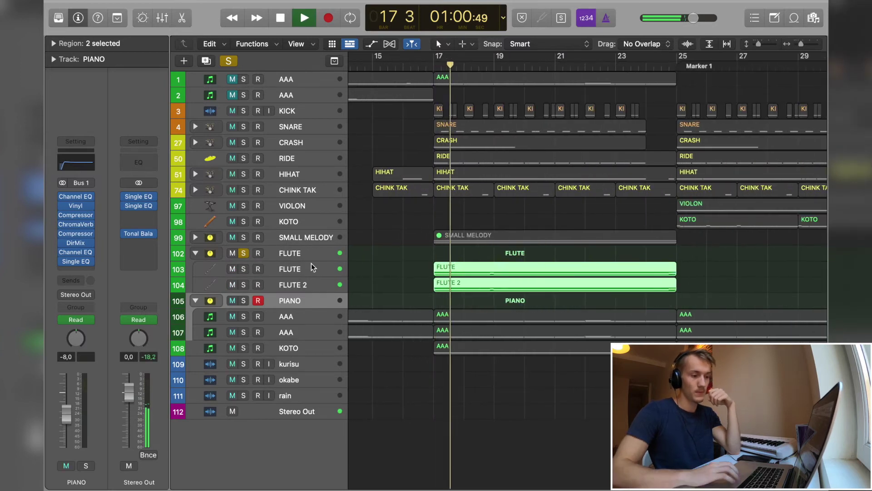
key("space")
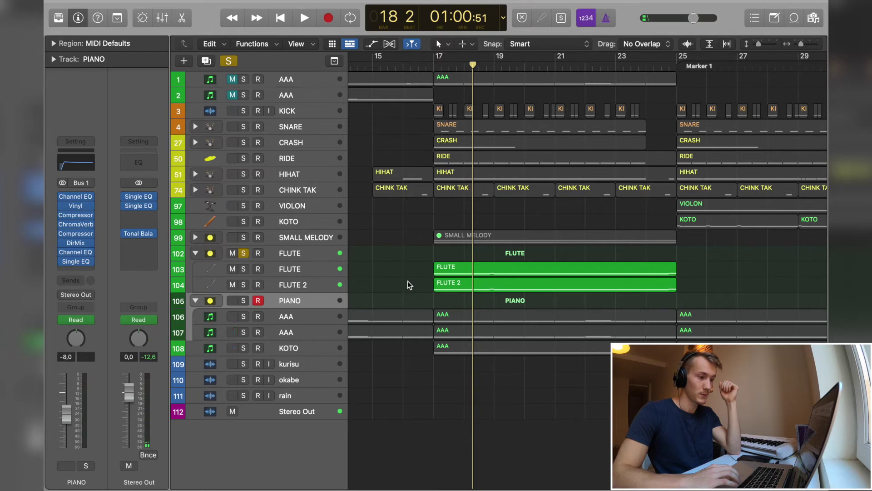
Step: Solo only FLUTE track 103 and listen to it from bar 17
left_click(438, 268)
left_click(434, 65)
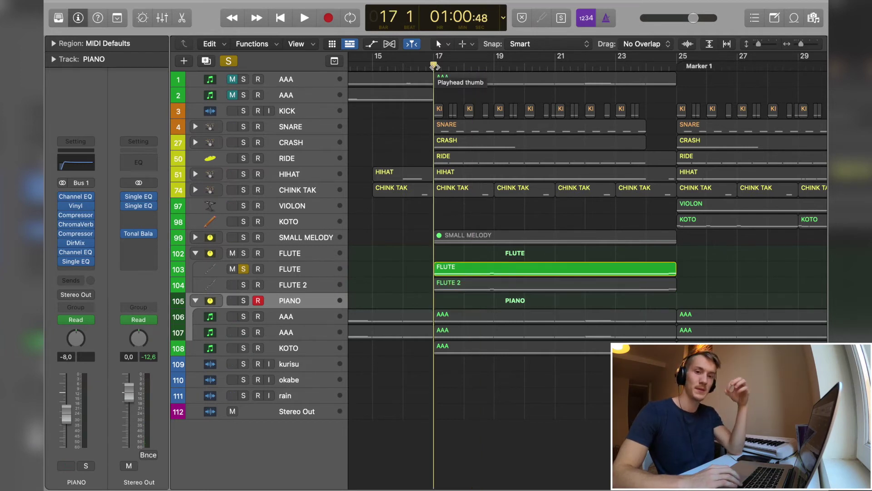
key("space")
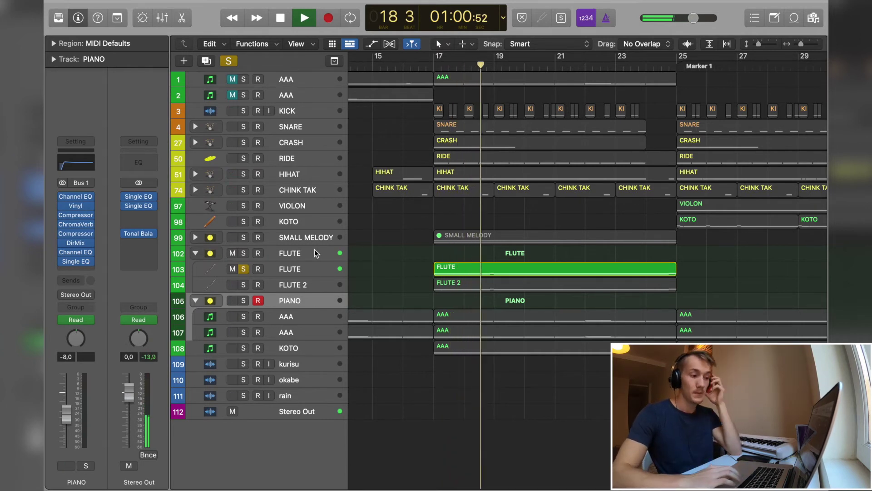
key("space")
Step: Move the solo to FLUTE 2, select that track, and play it from bar 17
left_click(243, 285)
left_click(244, 270)
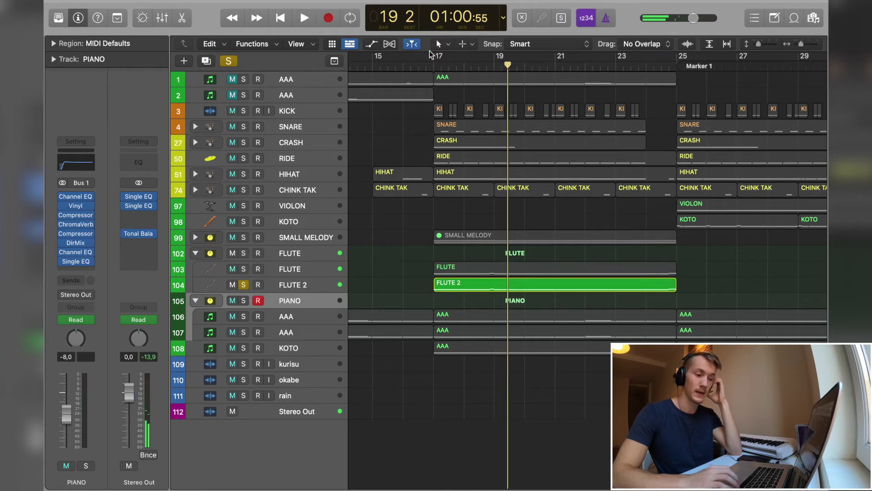
left_click(434, 64)
left_click(304, 289)
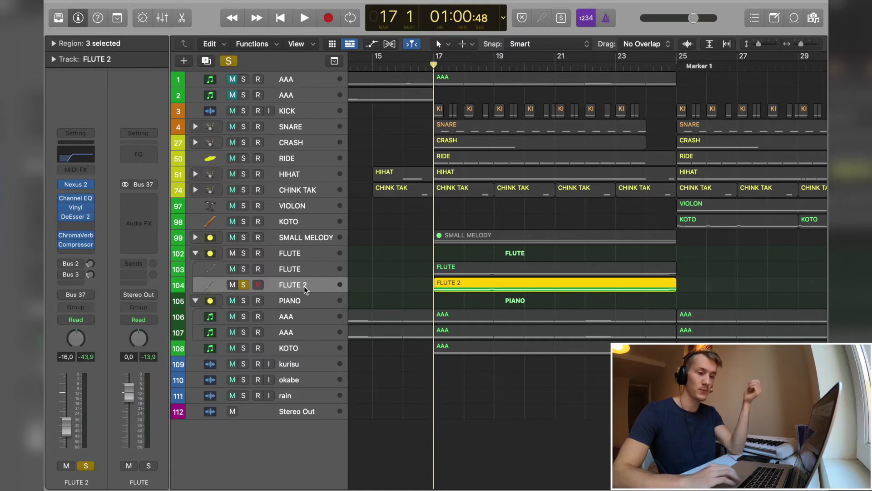
key("space")
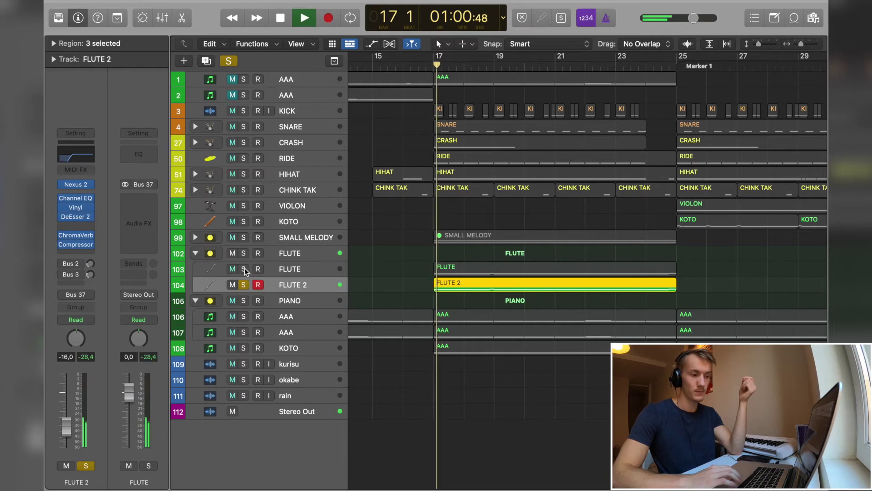
Step: Add FLUTE track 103 to the solo and compare the flute sound with and without FLUTE 2
left_click(244, 269)
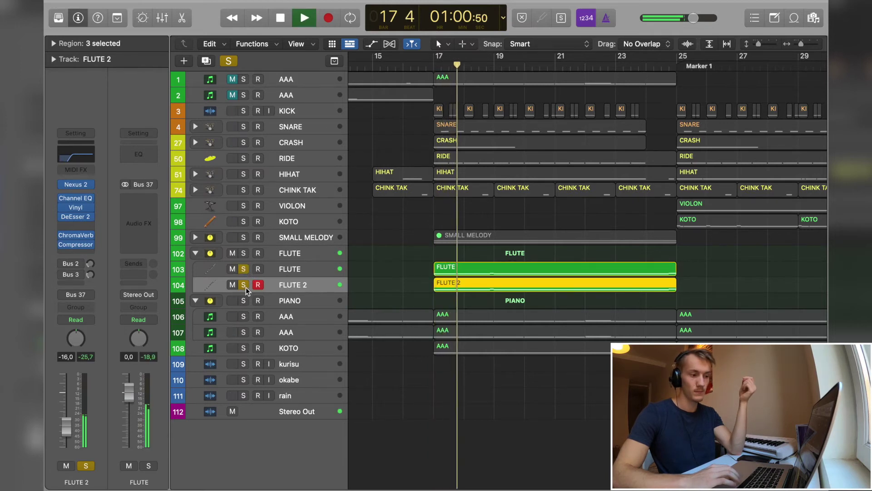
left_click(245, 286)
left_click(245, 286)
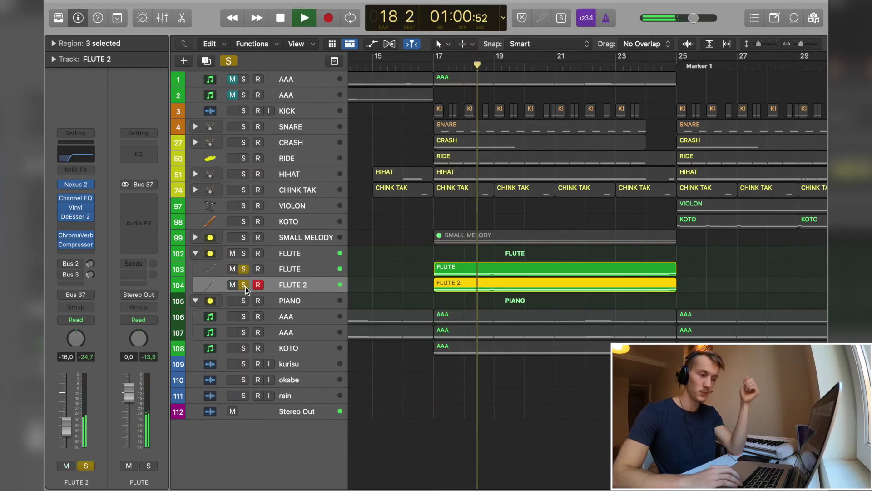
key("space")
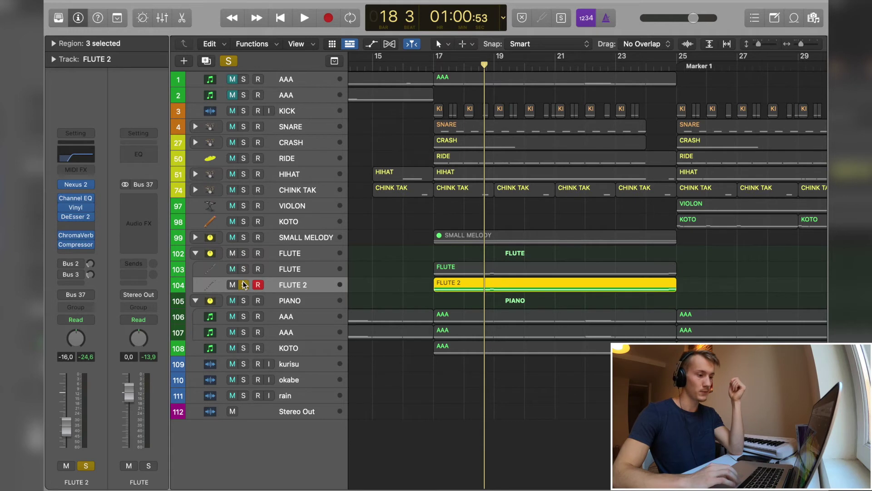
Step: Select and solo only FLUTE track 103, examine its Vinyl plug-in settings, and close the plug-in
left_click(245, 269)
left_click(263, 274)
left_click(242, 270)
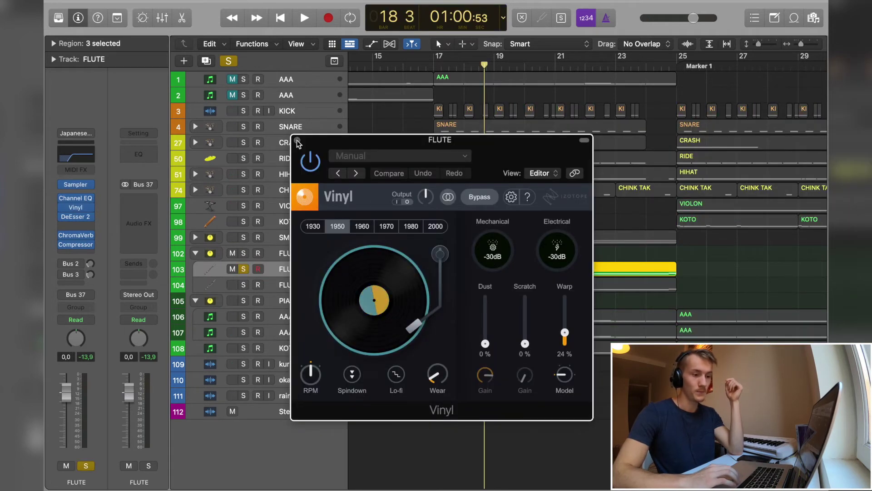
left_click(297, 139)
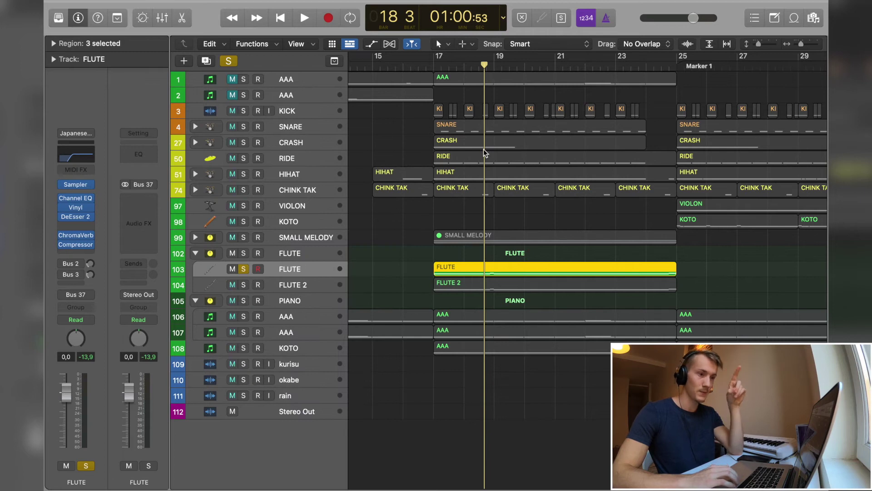
Step: Listen to FLUTE track 103 from bar 17 with DeEsser 2 bypassed, and show the DeEsser 2 settings
left_click(432, 64)
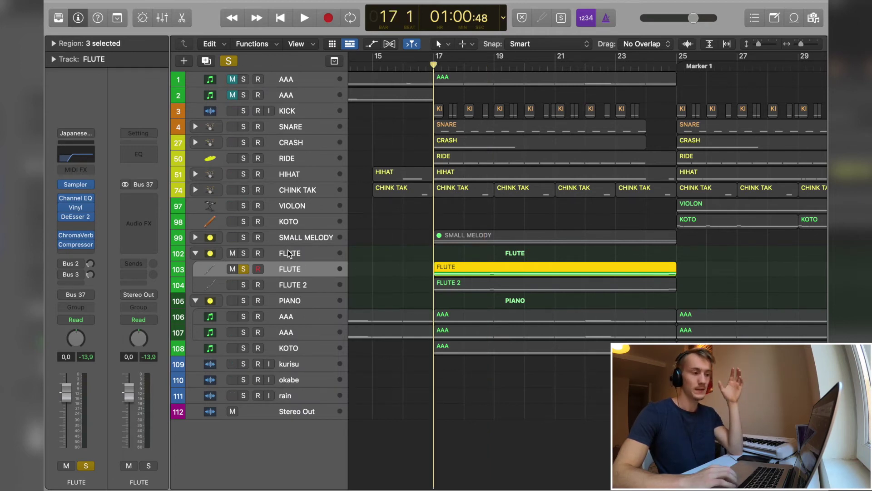
key("space")
mouse_move(63, 216)
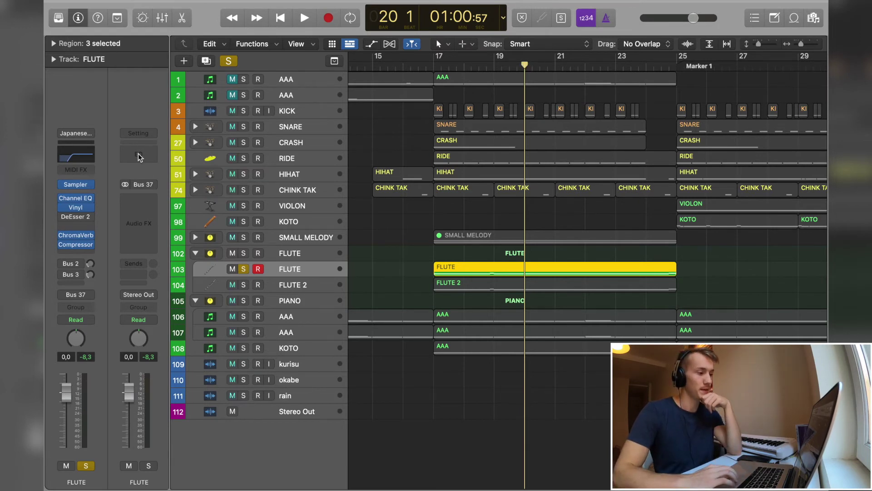
left_click(78, 217)
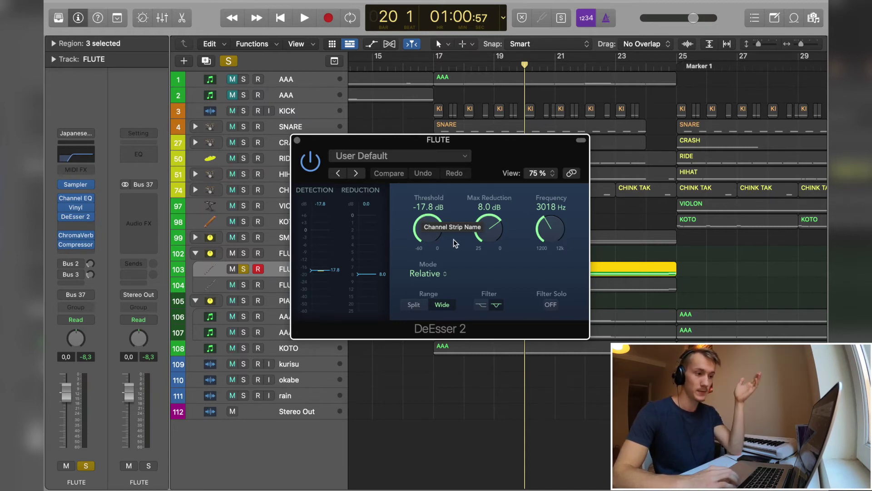
Step: Play FLUTE track 103 from bar 17, compare it with DeEsser 2 bypassed and active, and close the plug-in
left_click_drag(305, 144, 275, 159)
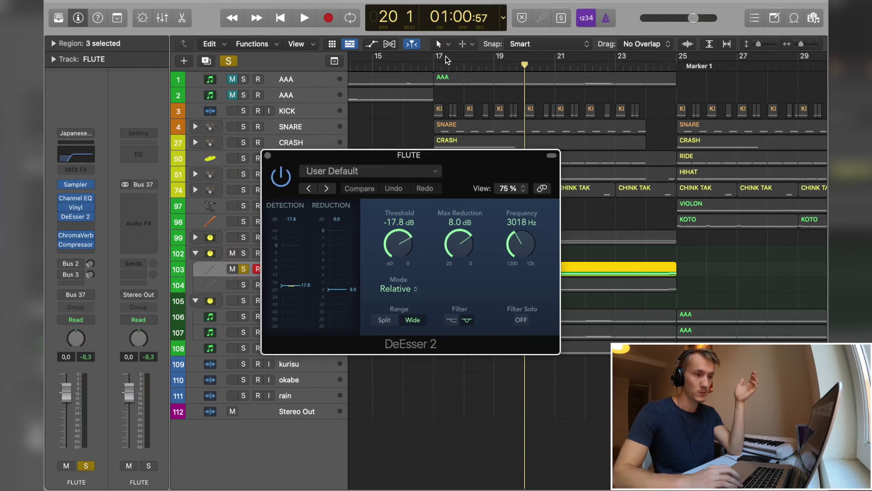
left_click(436, 64)
key("space")
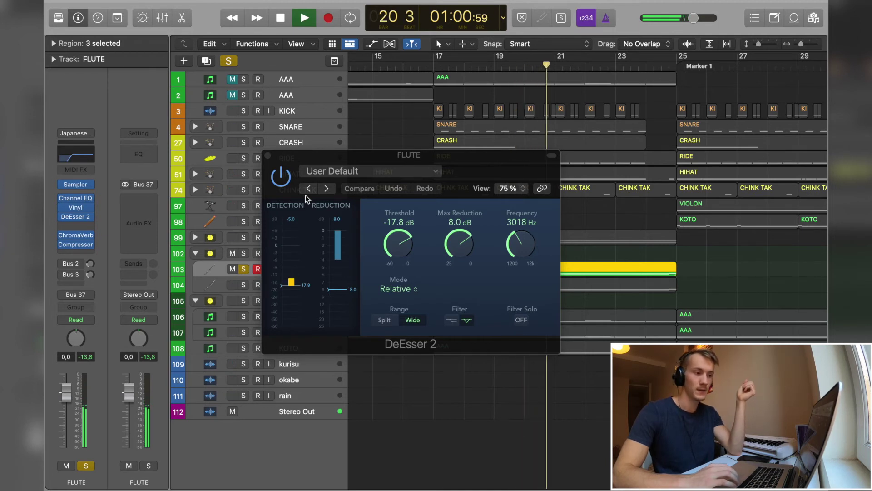
left_click(282, 176)
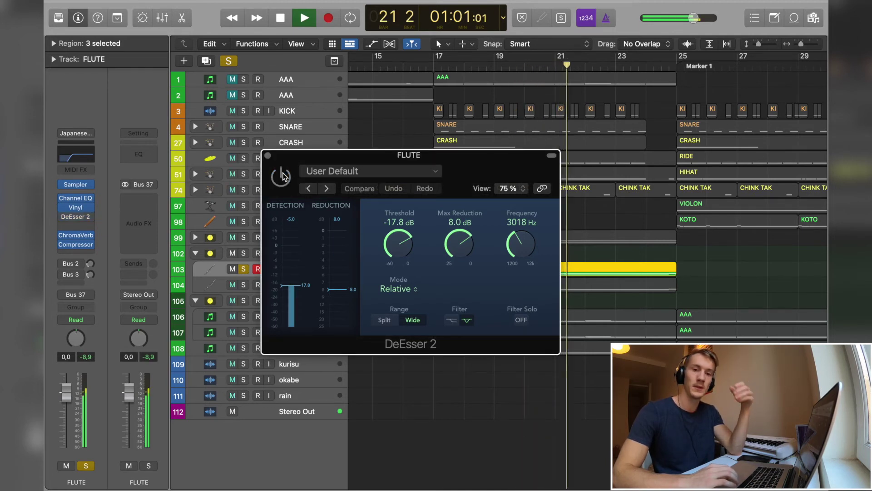
left_click(281, 176)
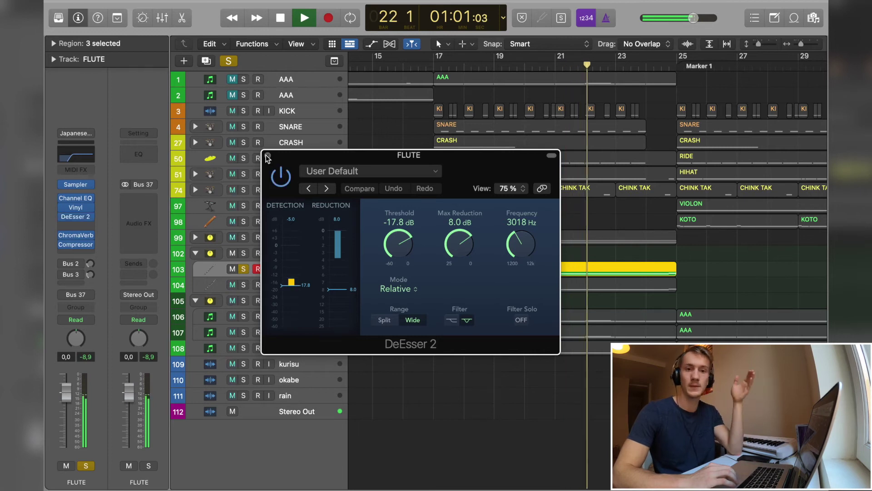
left_click(268, 155)
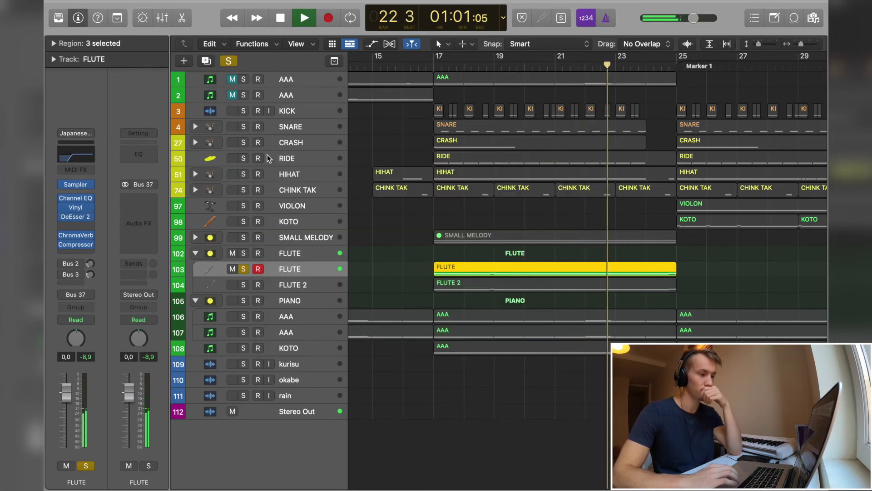
key("space")
Step: Solo and expand the SMALL MELODY stack, and inspect the channel strips of its two CHINESE tracks
left_click(381, 238)
left_click(308, 238)
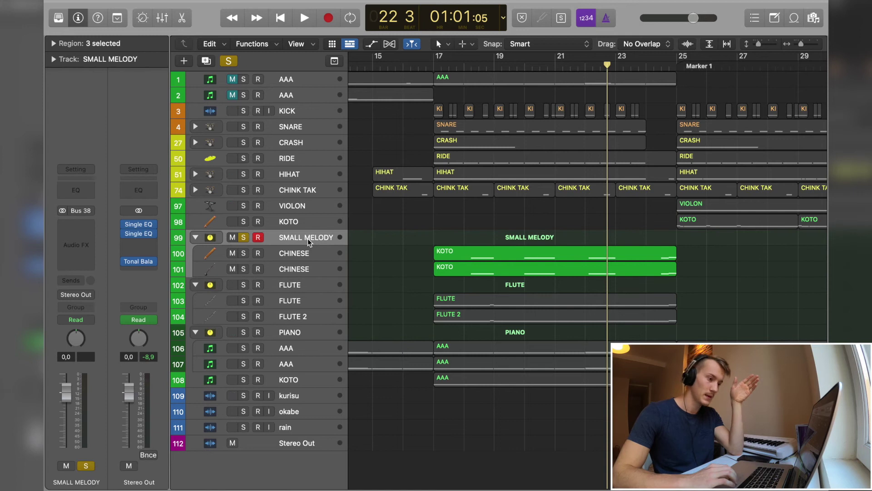
left_click(296, 254)
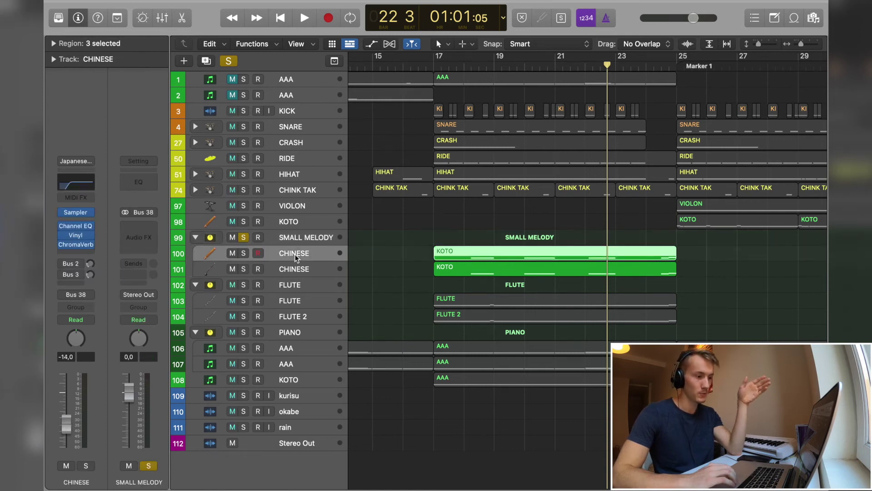
left_click(292, 266)
left_click(292, 253)
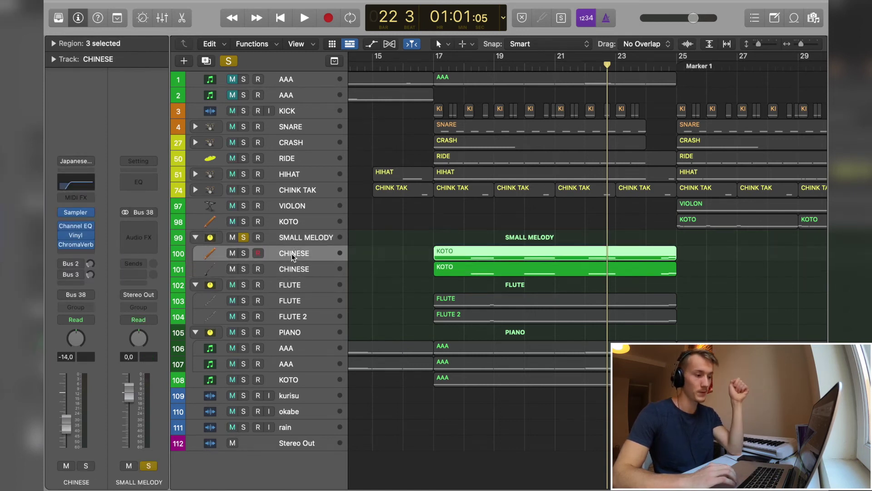
left_click(292, 267)
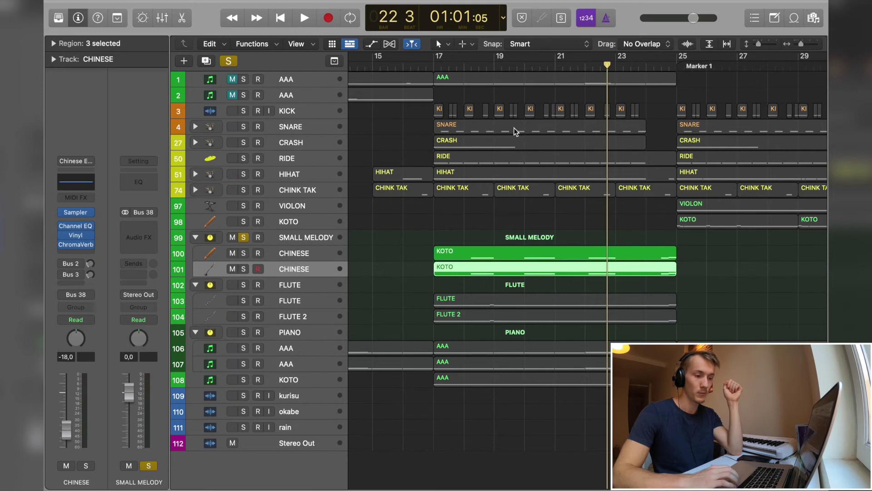
Step: Show the KOTO regions of both CHINESE tracks in the Piano Roll and play them from bar 17
key("shift+Return")
double_click(465, 253)
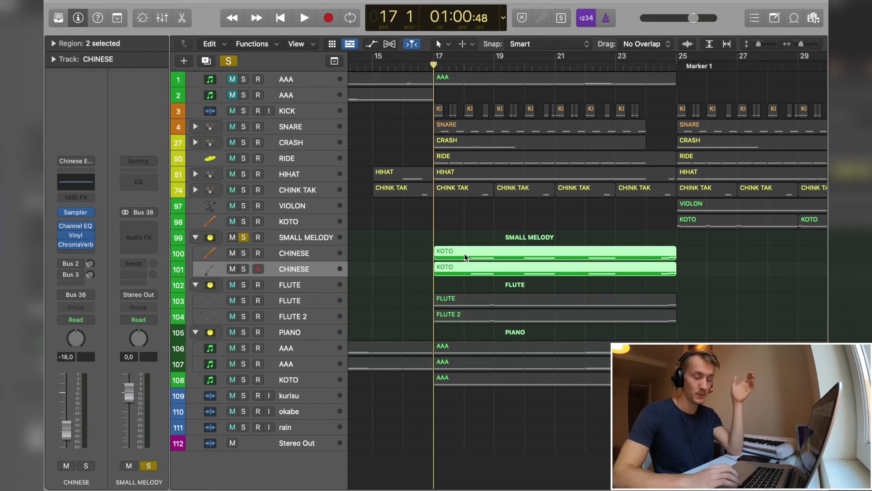
key("space")
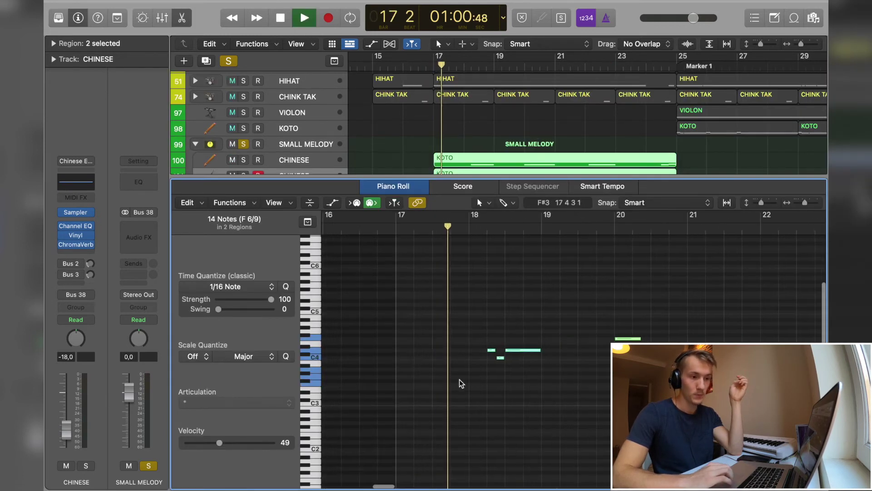
scroll(431, 117, "down", 5)
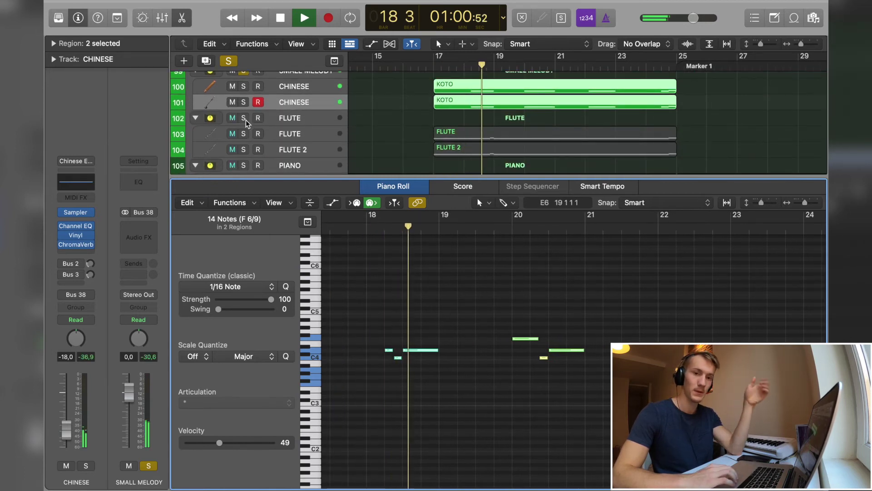
Step: Listen to the small melody together with the FLUTE stack, and clear the solo on both stacks
left_click(244, 118)
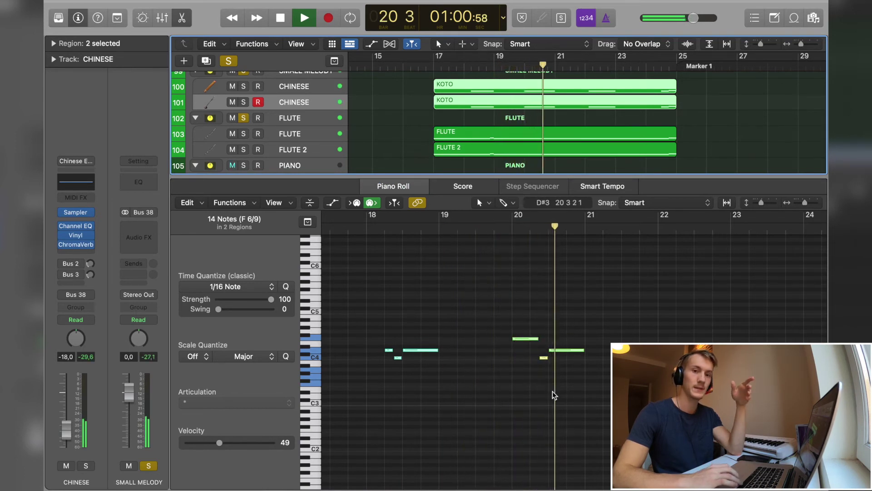
key("space")
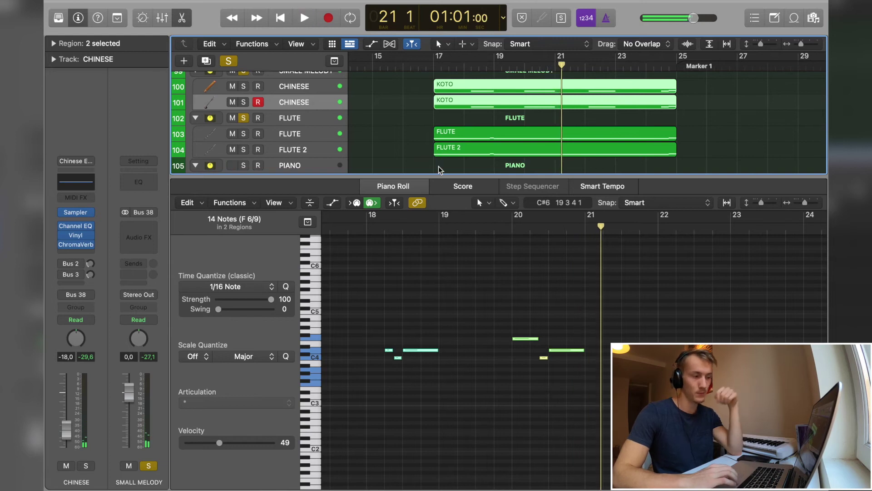
left_click(244, 118)
scroll(244, 121, "up", 2)
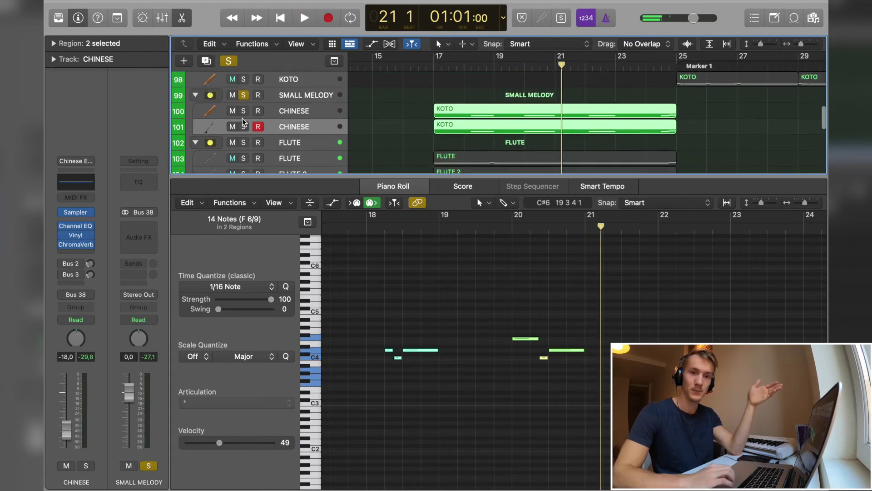
left_click(243, 96)
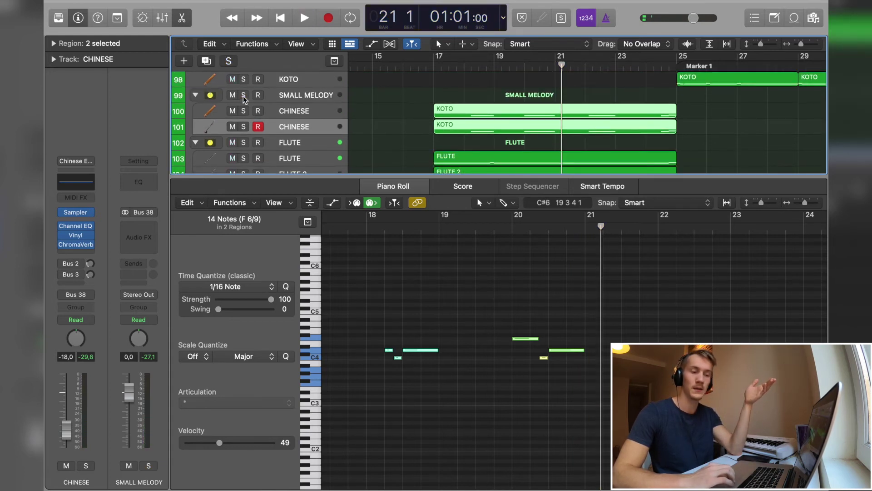
Step: Collapse the SMALL MELODY and FLUTE stacks, hide the Piano Roll, and set the playhead at bar 17
left_click(195, 96)
left_click(195, 95)
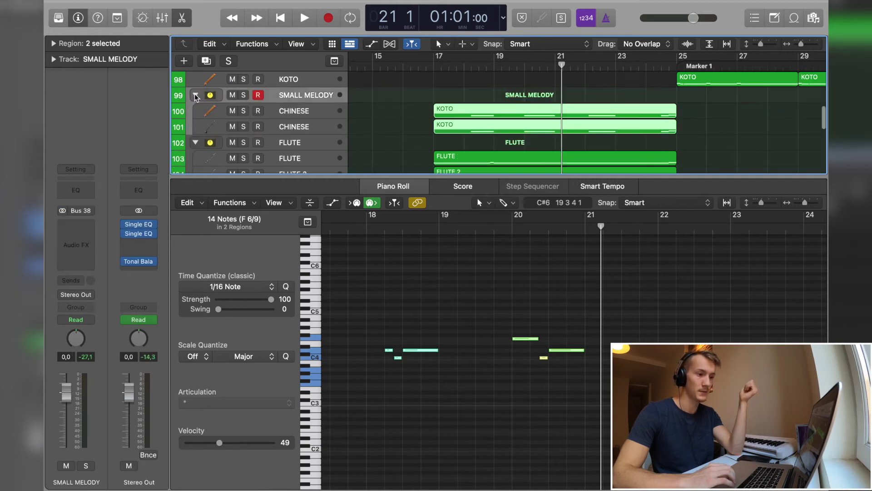
left_click(196, 96)
key("p")
left_click(434, 68)
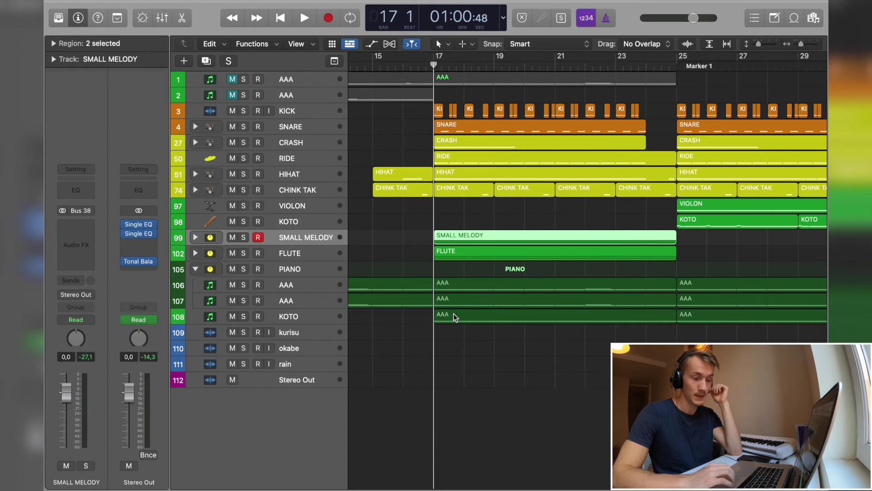
Step: Compare the notes of the bar 17 regions on KOTO track 108 and AAA track 107 in the Piano Roll
double_click(453, 315)
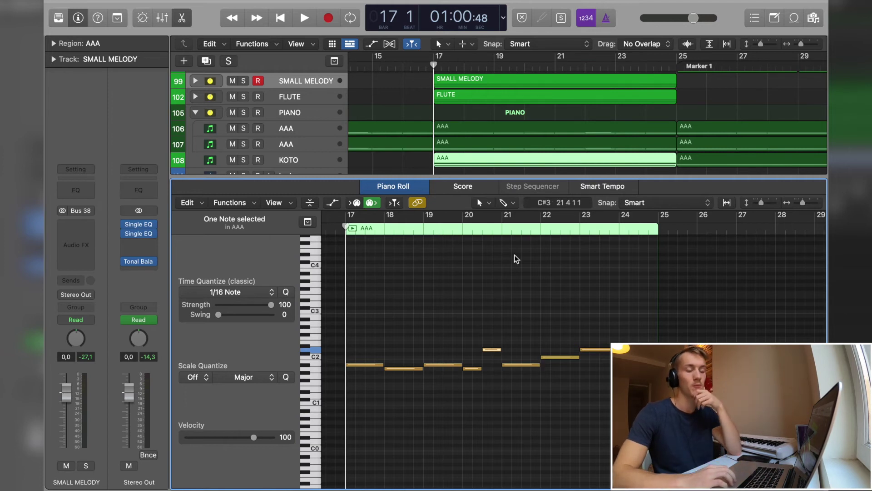
left_click(456, 143)
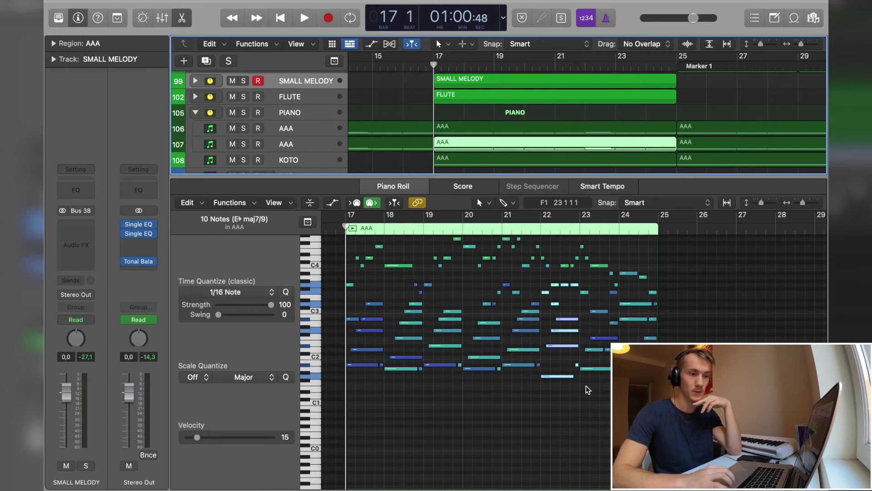
left_click(496, 162)
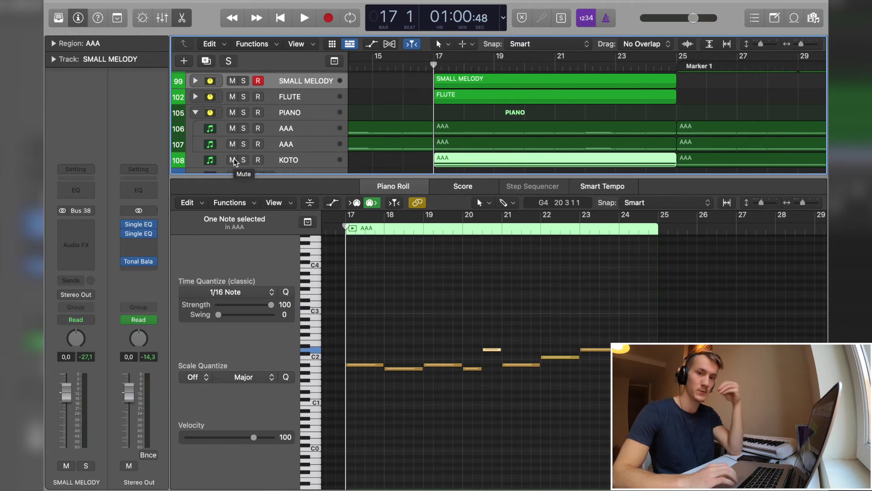
Step: Play the full mix from bar 17 and compare it with KOTO track 108 muted and unmuted, leaving the track unmuted
key("space")
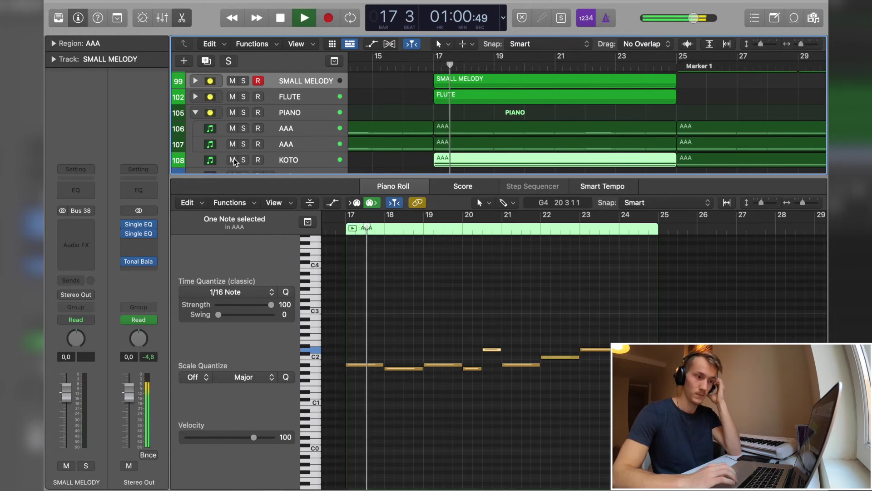
left_click(233, 161)
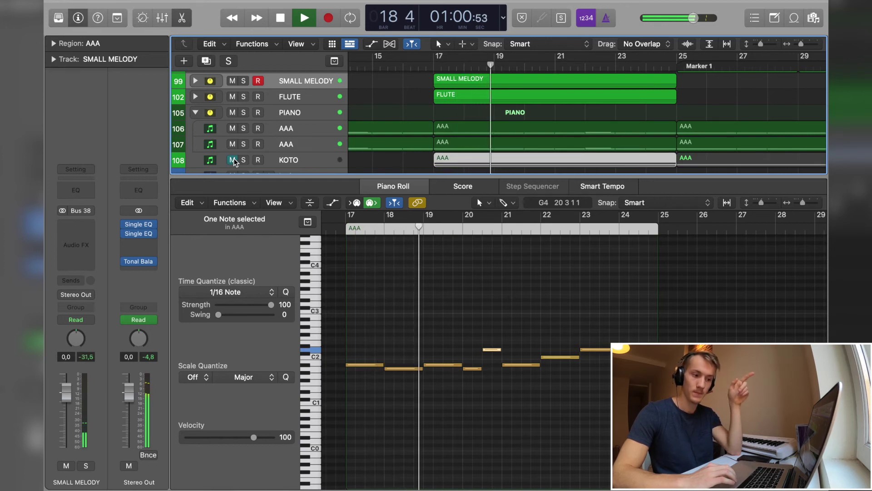
left_click(233, 160)
left_click(233, 160)
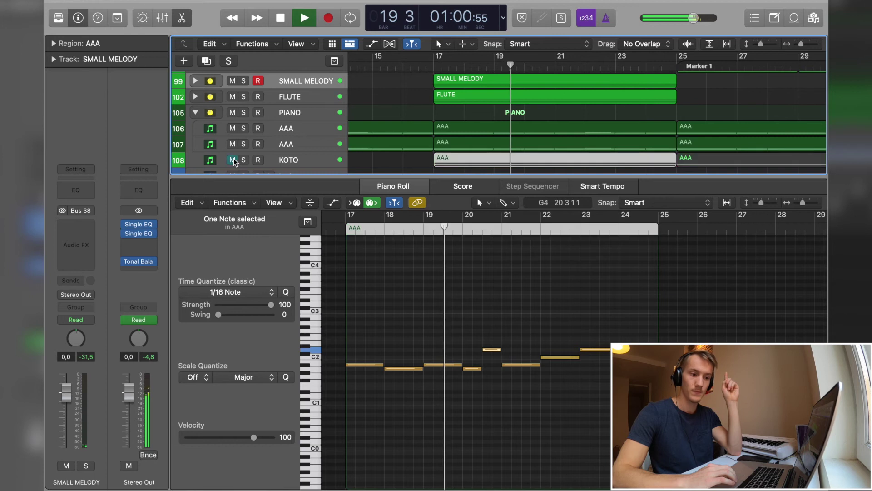
left_click(233, 160)
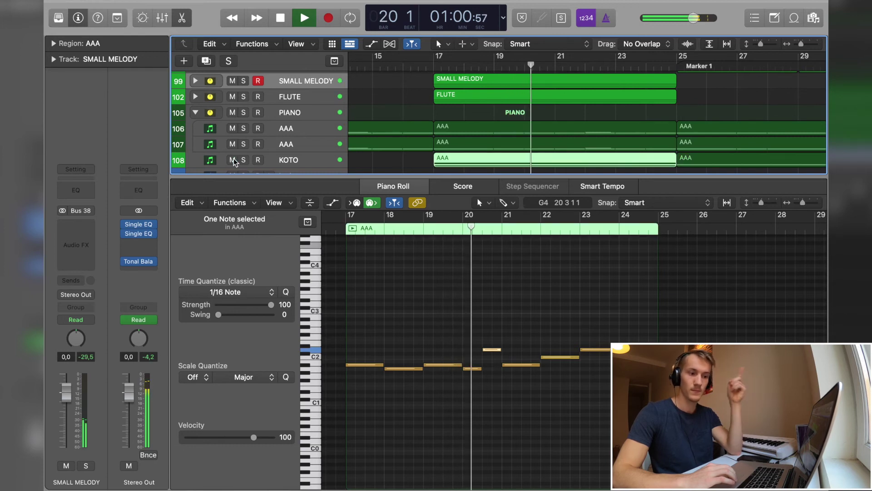
left_click(233, 160)
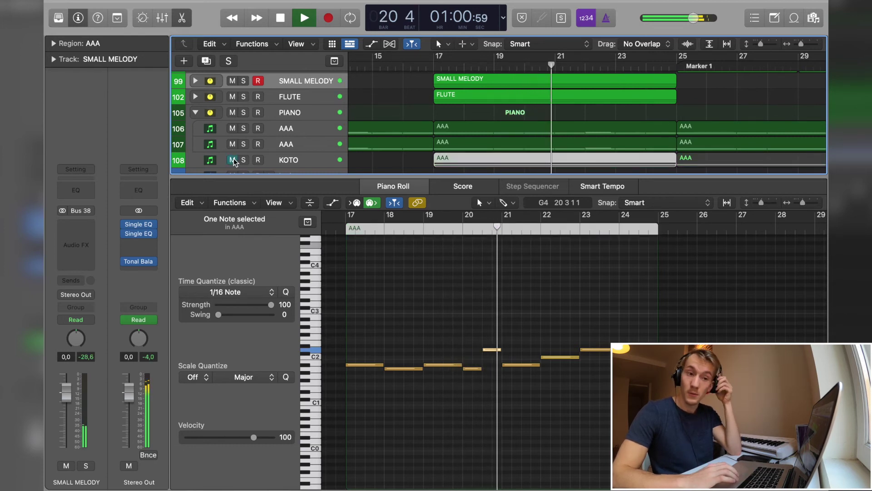
key("space")
left_click(233, 161)
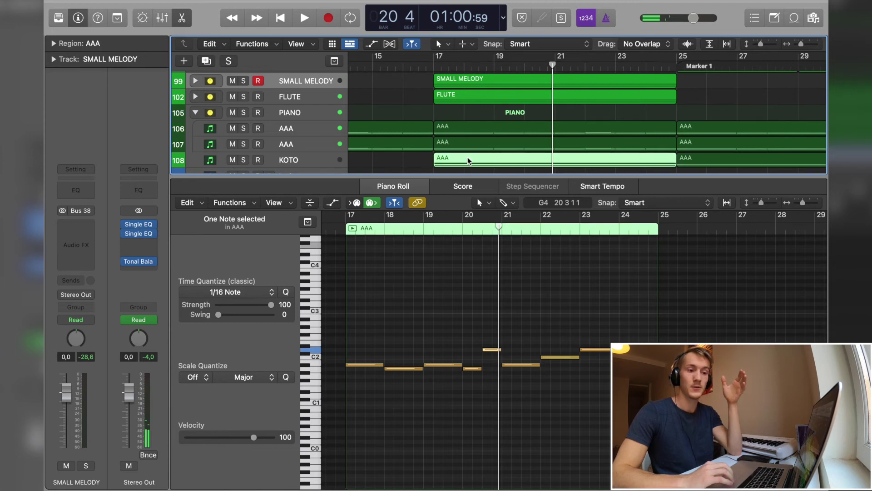
Step: Hide the editor, select and solo KOTO track 98, and play it from bar 25
key("e")
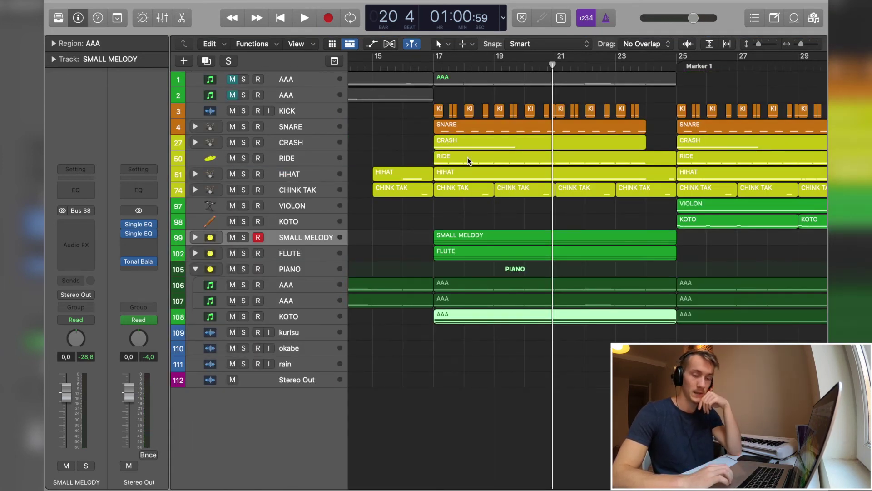
scroll(420, 230, "right", 10)
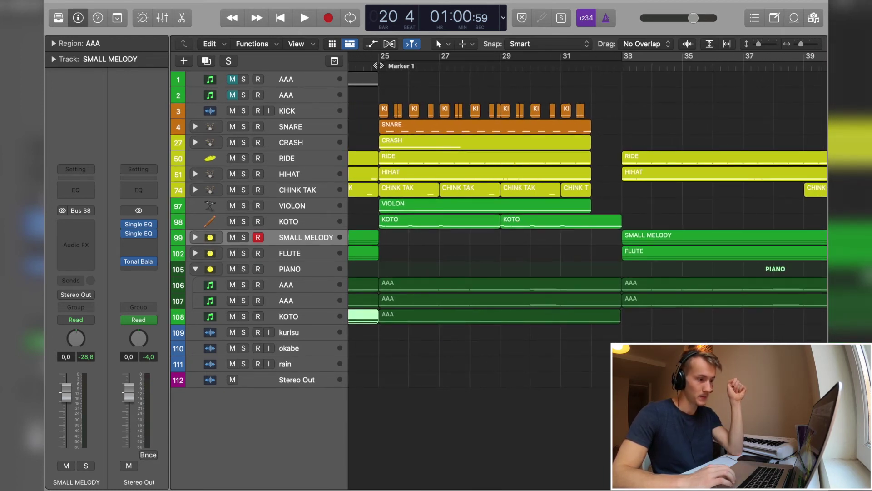
left_click(380, 68)
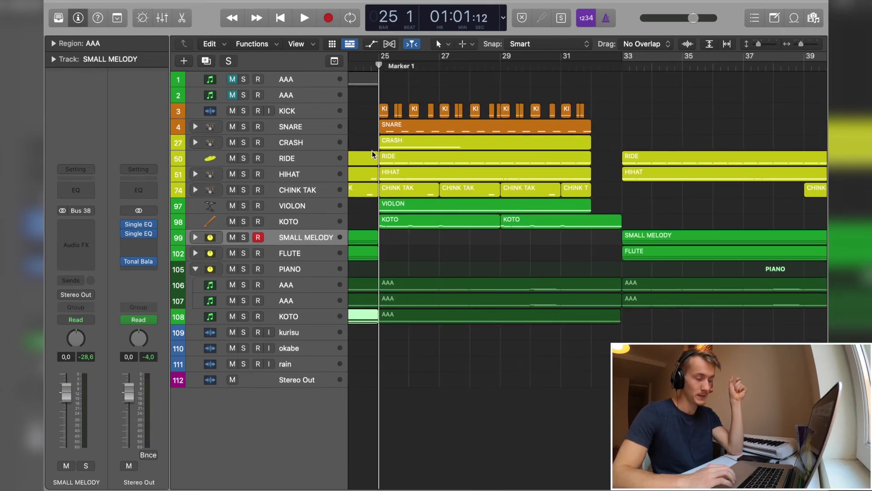
left_click(283, 223)
left_click(243, 221)
key("space")
Step: Show the regions of KOTO track 98 in the Piano Roll, stop playback, and deselect the notes
double_click(415, 222)
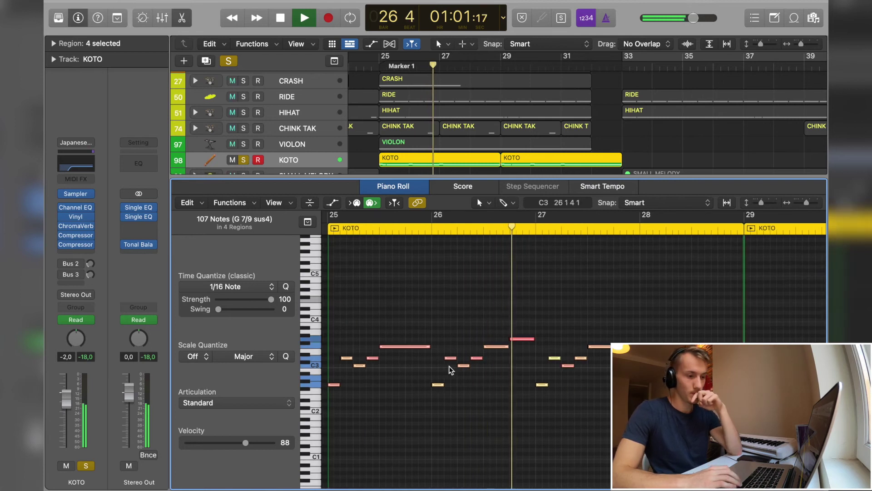
key("space")
left_click(478, 381)
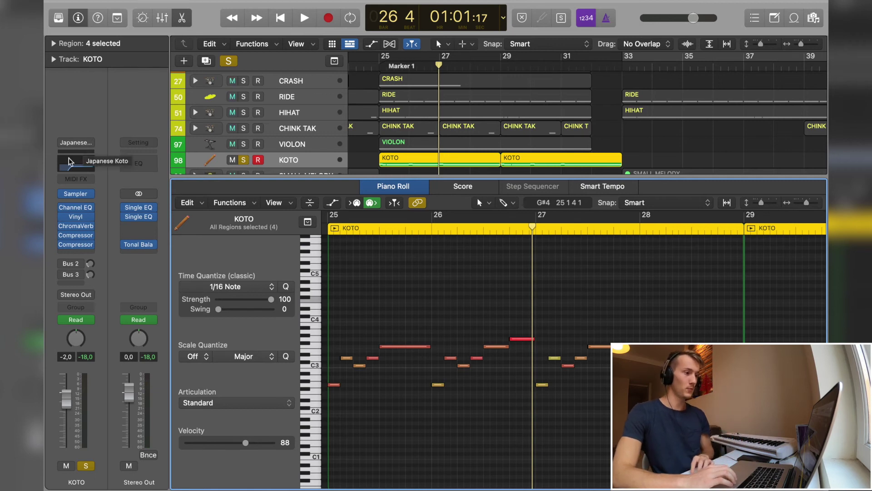
Step: Search the Library sounds for "japan" to show where the koto patch is found, and hide the Library
left_click(59, 22)
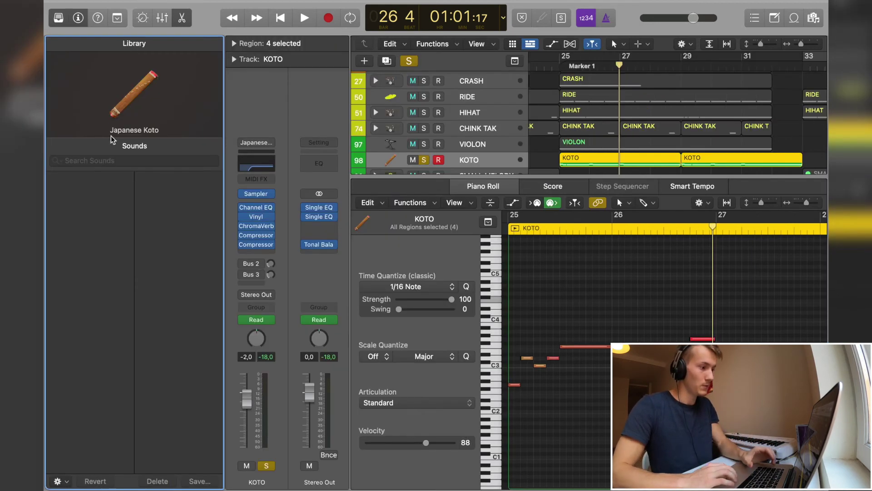
type("japan")
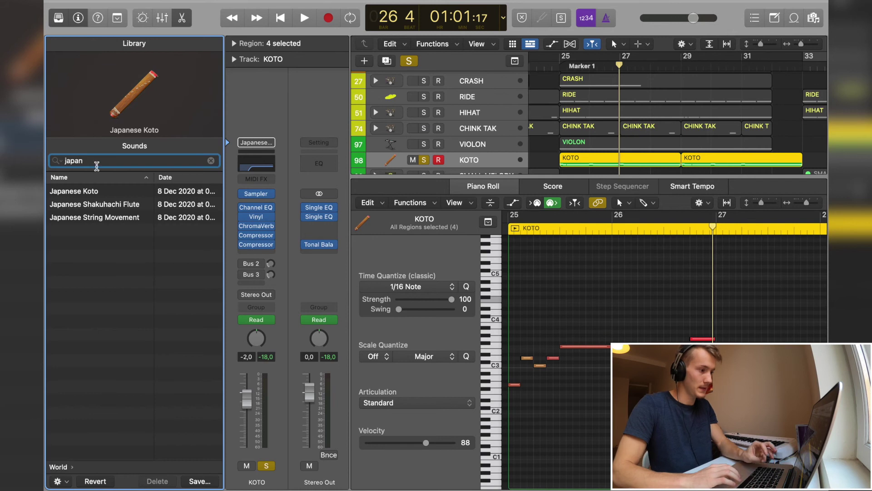
type("y")
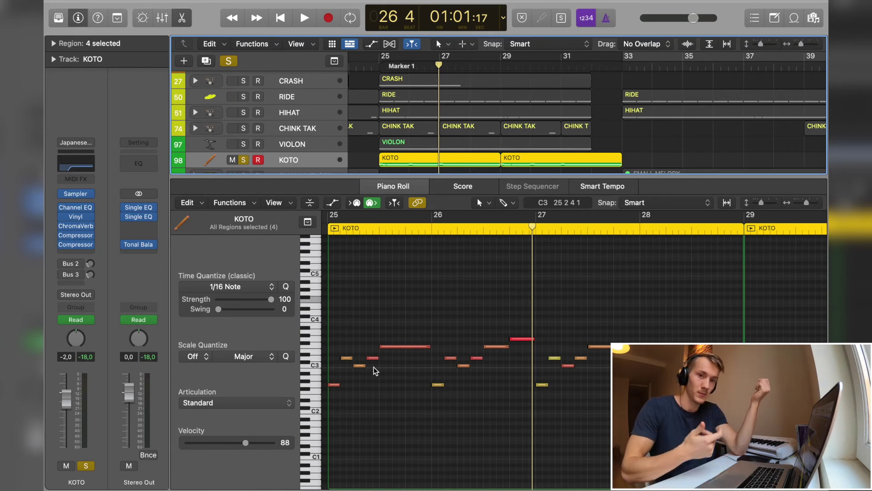
Step: Examine the KOTO track 98 notes in bars 25 to 28 of the Piano Roll, selecting a few, and hide the editor
left_click_drag(376, 371, 411, 317)
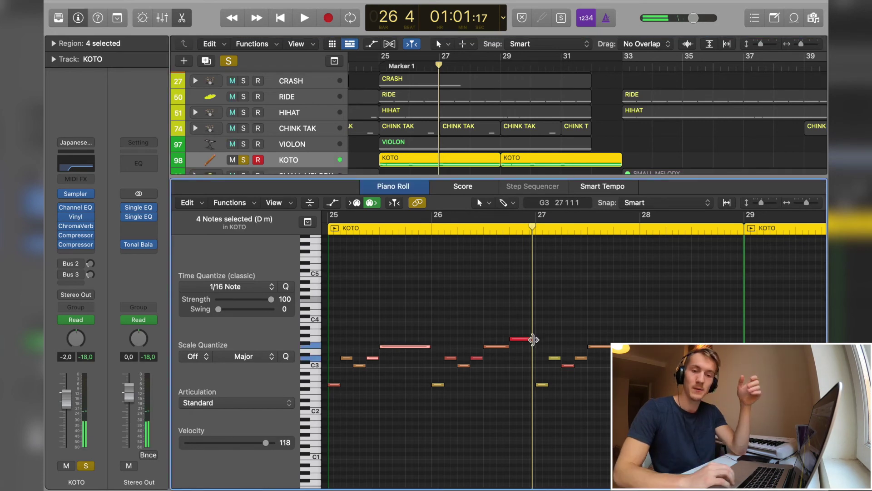
mouse_move(530, 343)
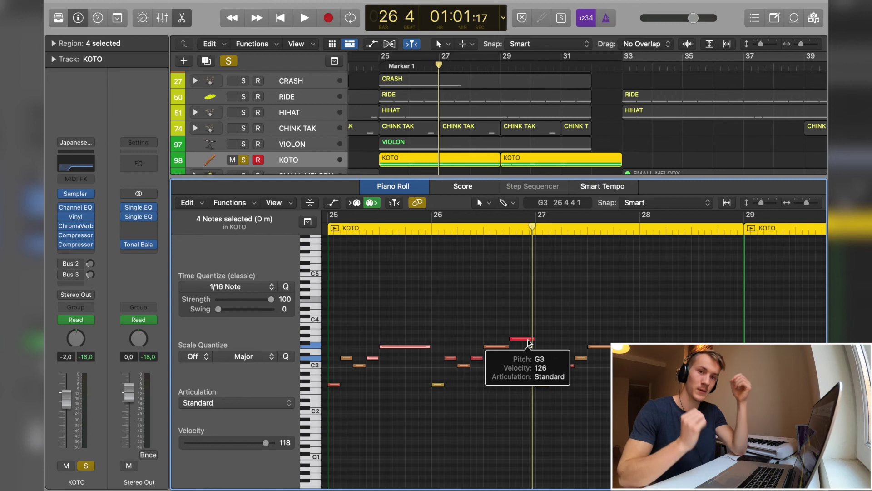
left_click(653, 371)
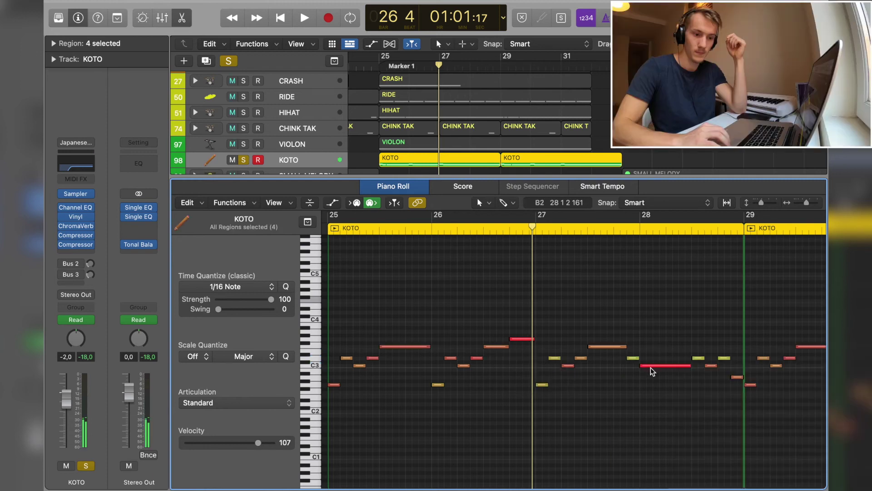
left_click(653, 365)
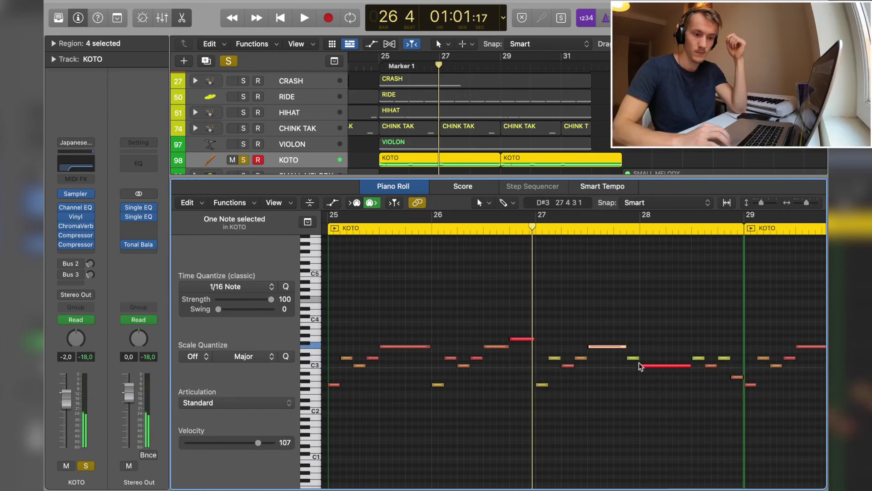
key("e")
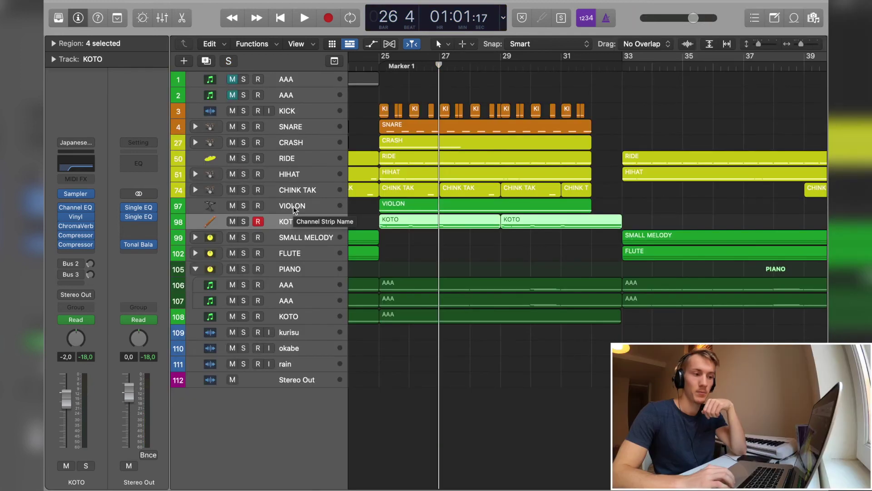
Step: Solo VIOLON together with KOTO track 98, play from bar 25, and take KOTO out of solo during playback
left_click(293, 206)
left_click(243, 206)
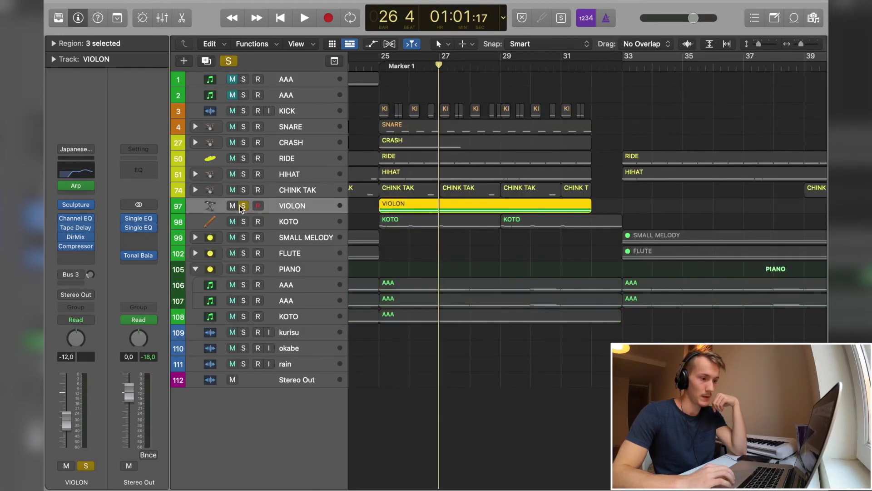
left_click(243, 221)
left_click(398, 66)
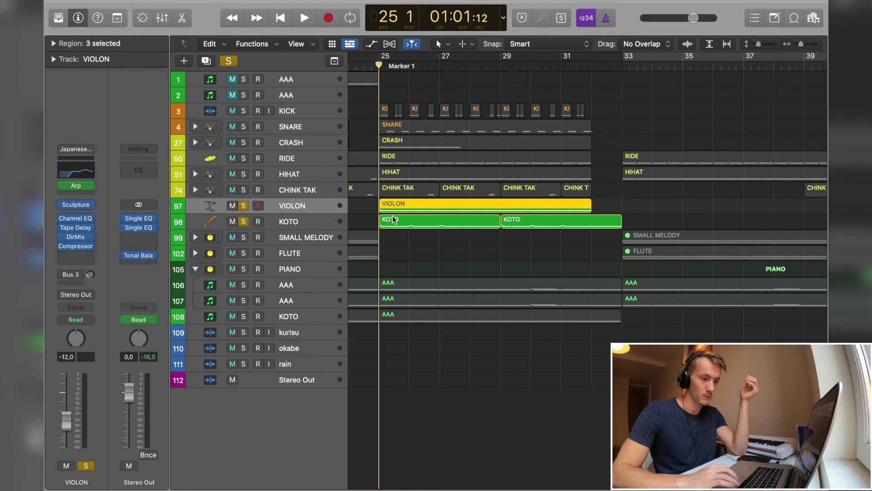
key("space")
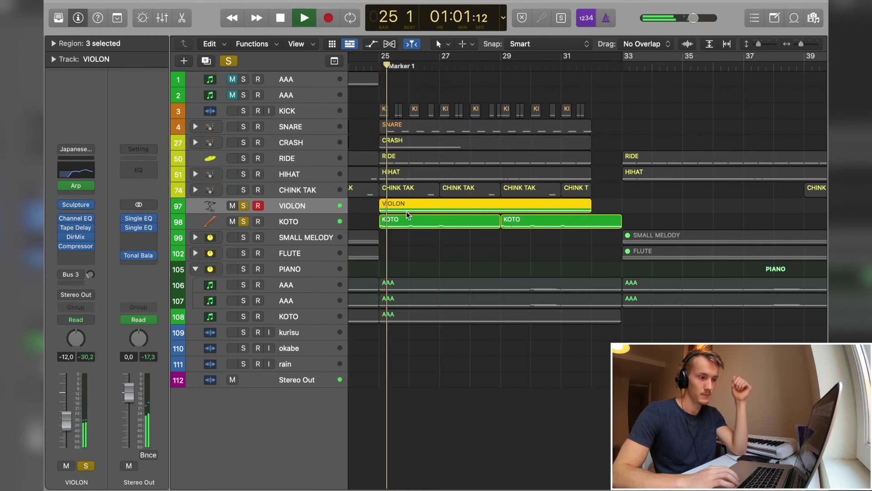
left_click(244, 221)
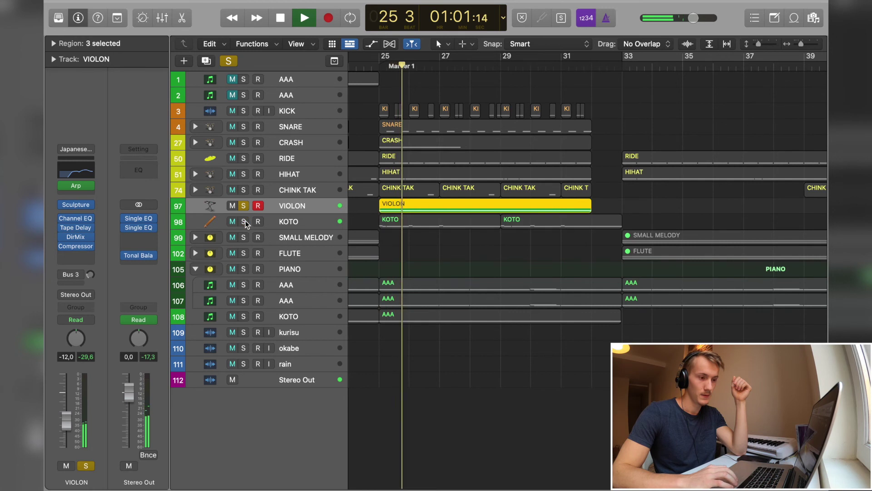
Step: Open the VIOLON region in the Piano Roll and show its sustained note in bars 25 to 31
double_click(402, 205)
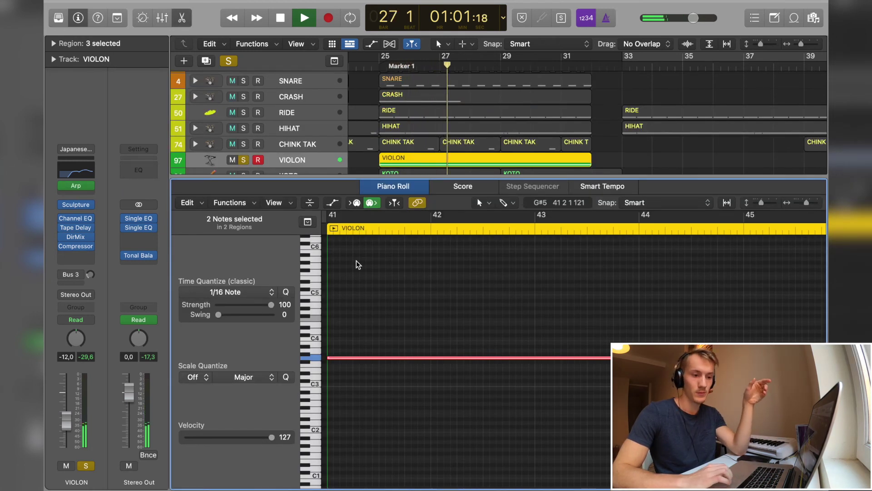
key("super+Left")
key("super+Left")
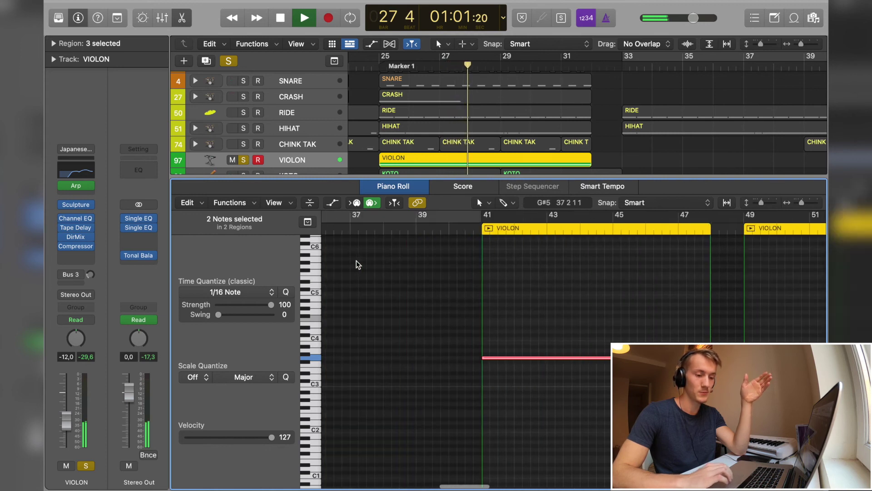
scroll(357, 265, "left", 2)
scroll(357, 263, "right", 4)
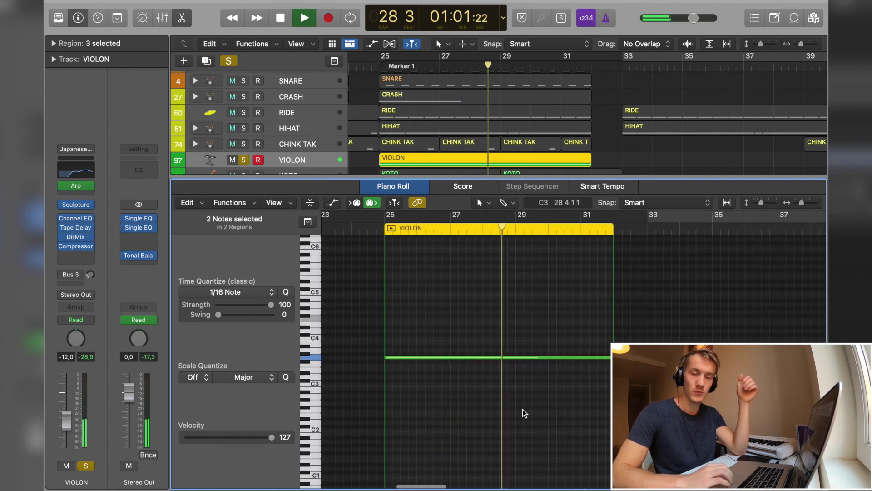
scroll(245, 161, "down", 1)
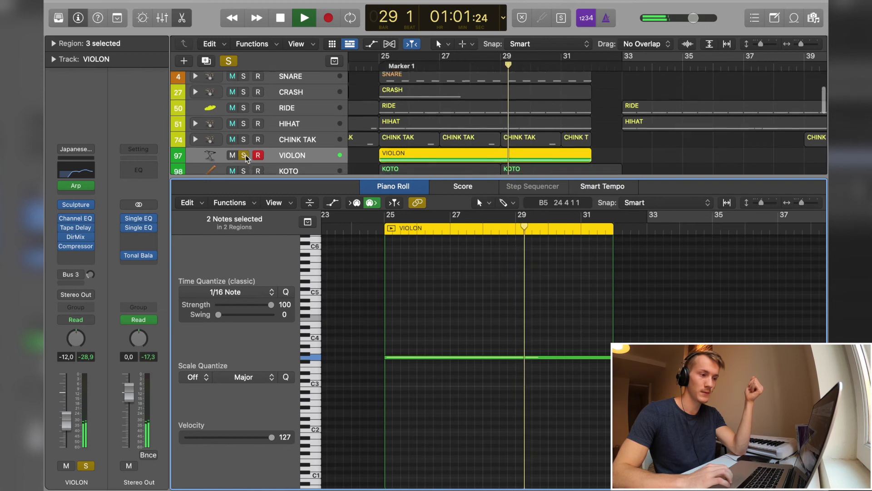
Step: Unsolo VIOLON, play the full mix from bar 25 to compare VIOLON muted and unmuted, and stop with it unmuted
left_click(244, 161)
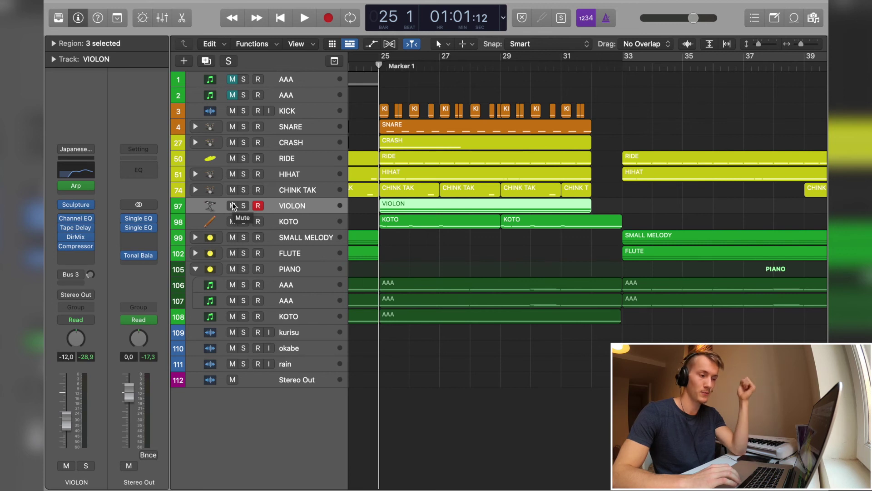
key("space")
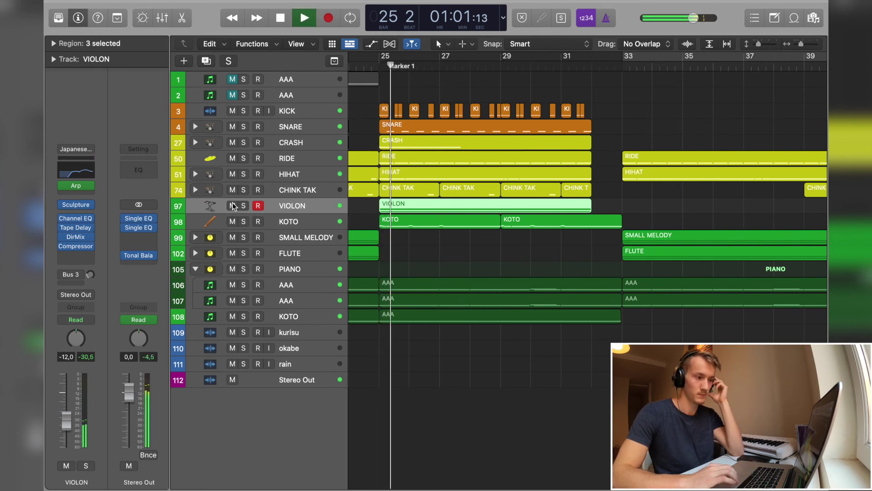
left_click(232, 205)
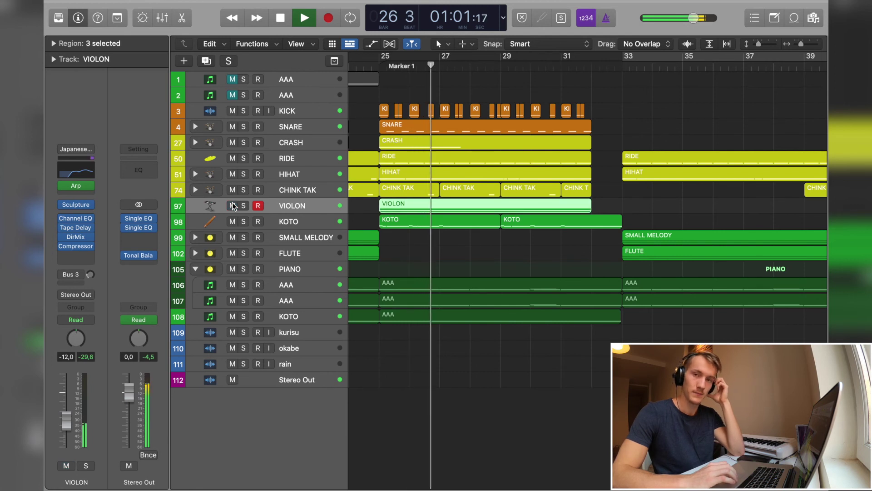
left_click(233, 206)
left_click(232, 206)
key("space")
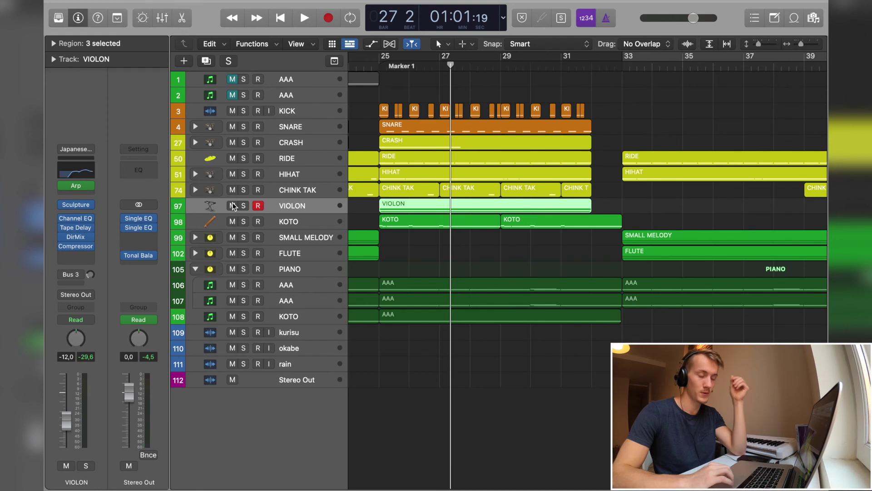
Step: Solo the drum tracks from KICK through CHINK TAK, play them from bar 17, and stop playback
scroll(386, 77, "left", 5)
left_click(361, 59)
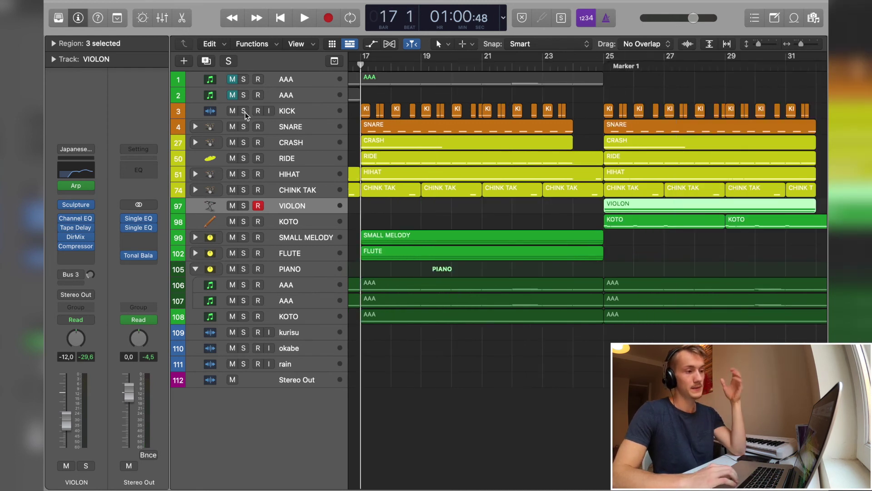
left_click_drag(244, 112, 245, 190)
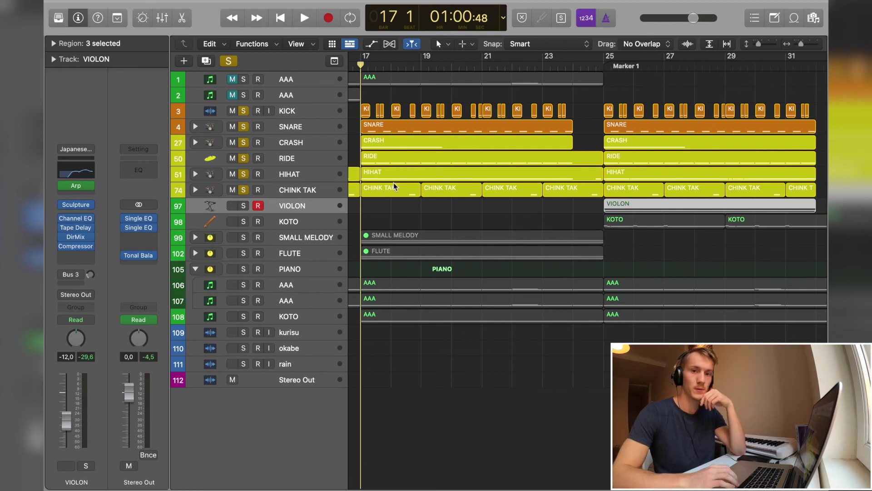
key("space")
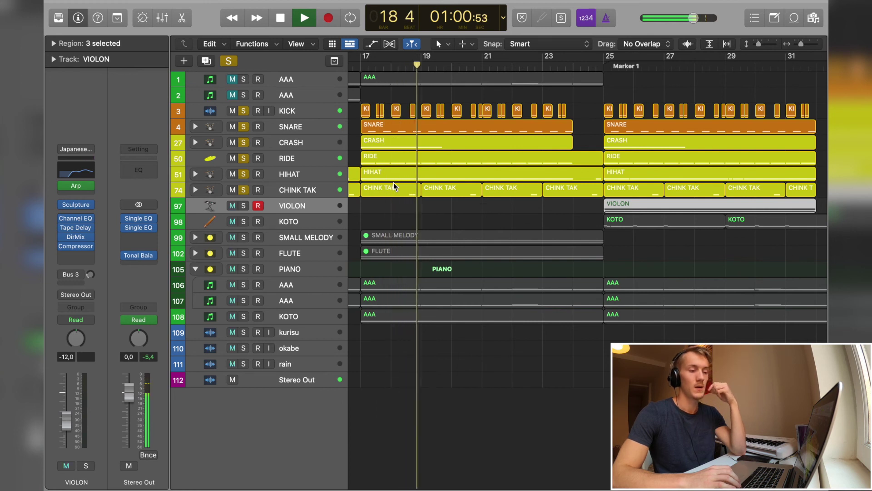
key("space")
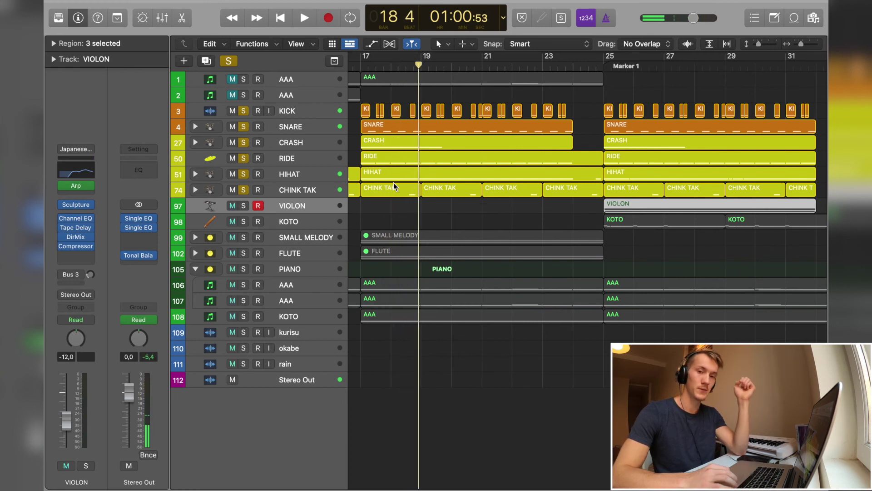
Step: Reduce the solo to the HIHAT track only, select that track, and play it from bar 17
scroll(393, 182, "up", 3)
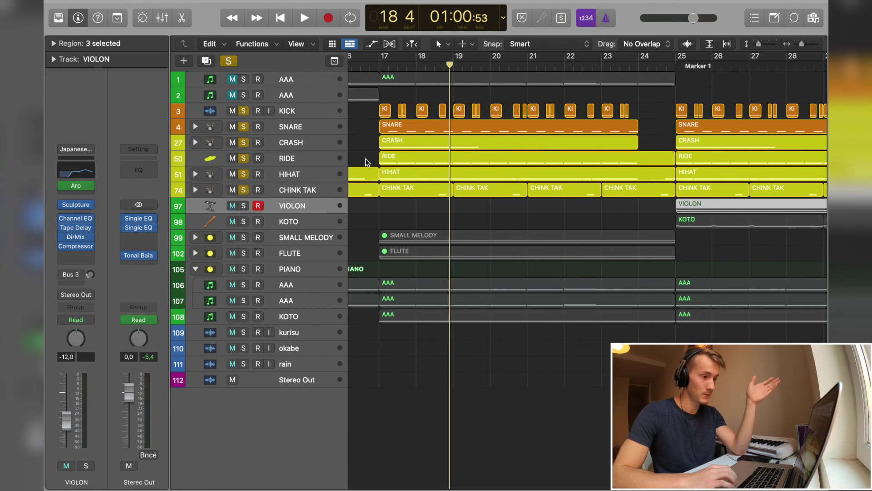
left_click(244, 158, "alt")
left_click(243, 174)
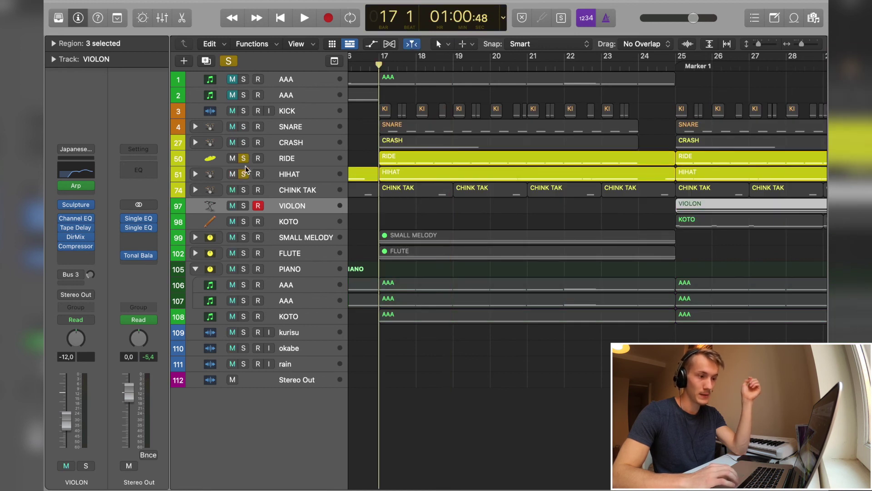
left_click(243, 158)
left_click(419, 176)
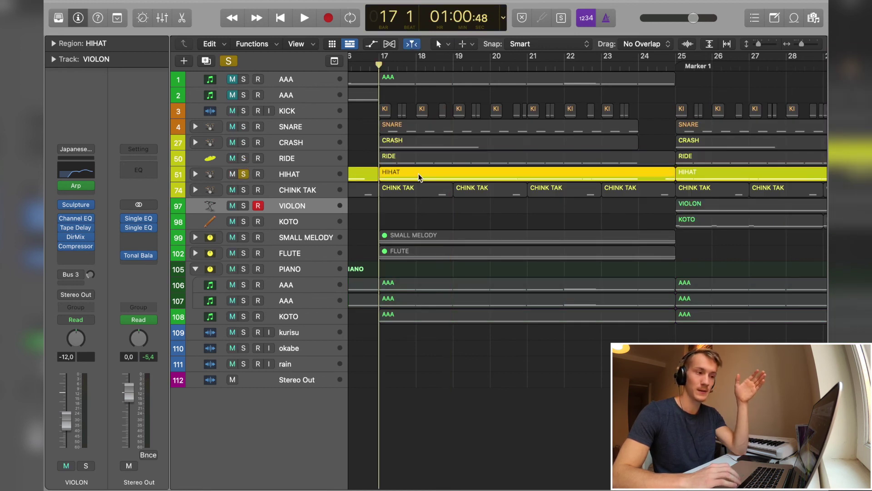
left_click(284, 174)
key("space")
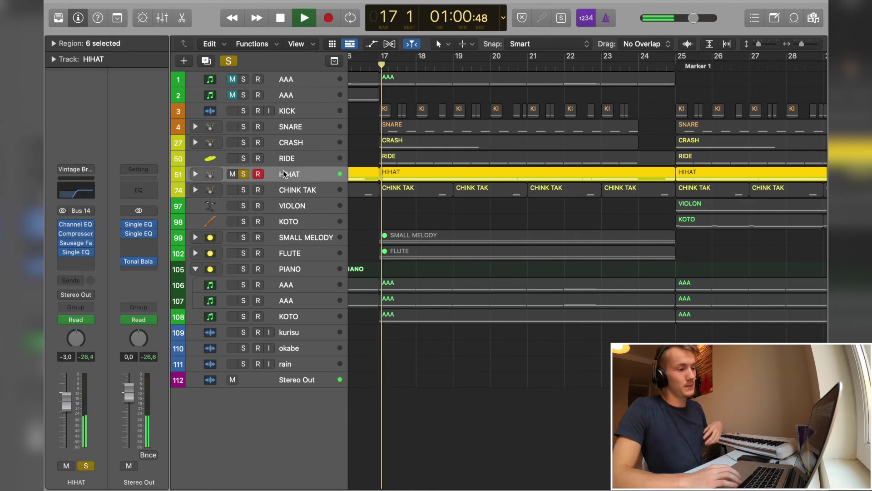
Step: Examine the Channel EQ curve of the HIHAT track during playback and close the plug-in window
left_click(77, 195)
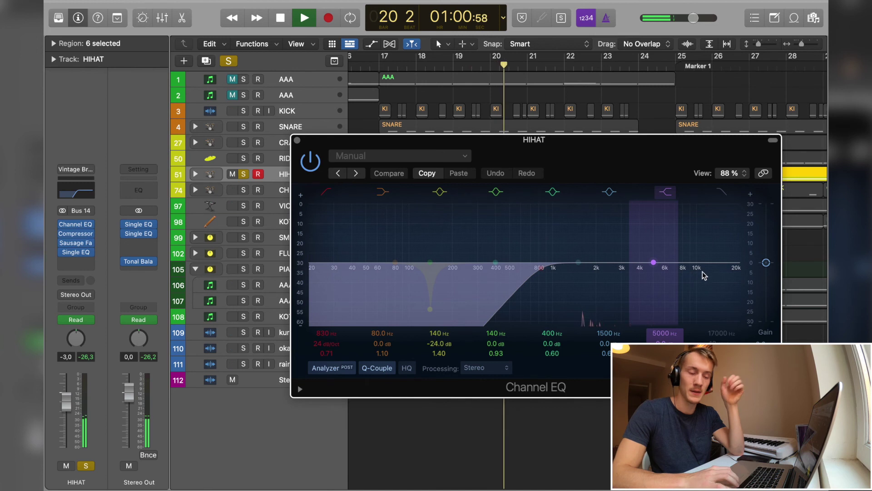
left_click(297, 140)
key("space")
Step: Clear all solos, play the full mix from bar 17, and stop with the whole arrangement in view and no regions selected
left_click(228, 60)
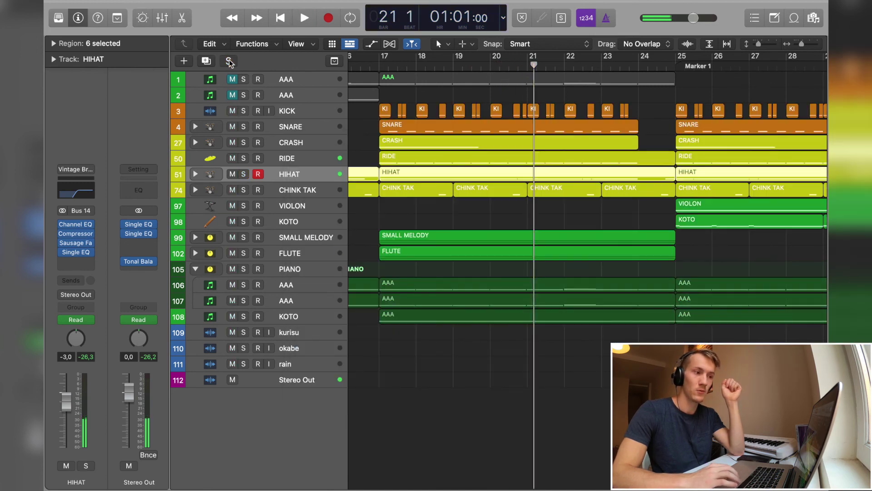
left_click(376, 68)
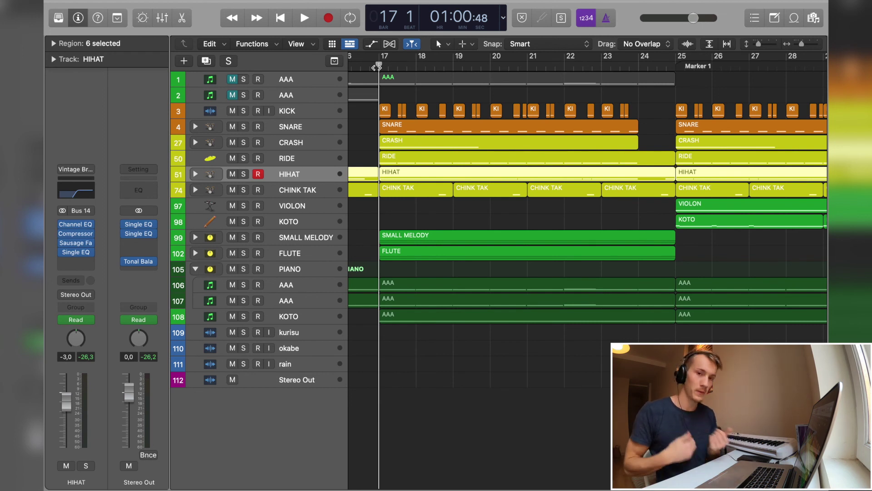
key("space")
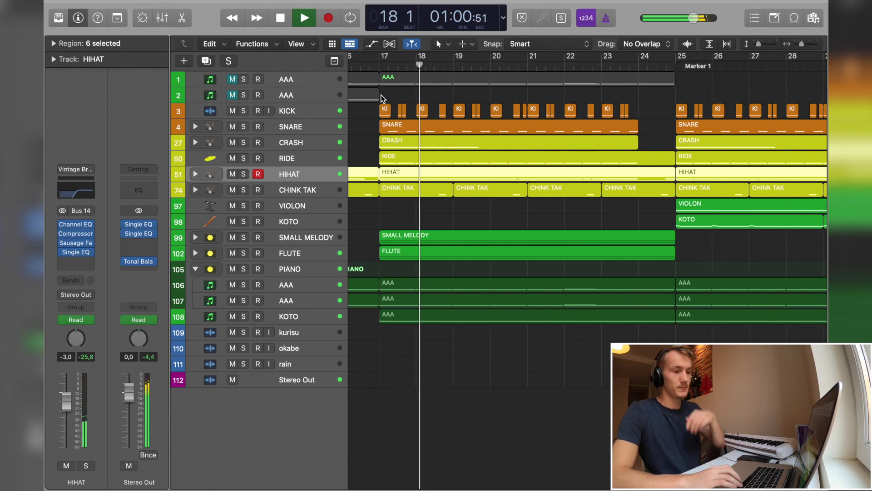
key("z")
key("space")
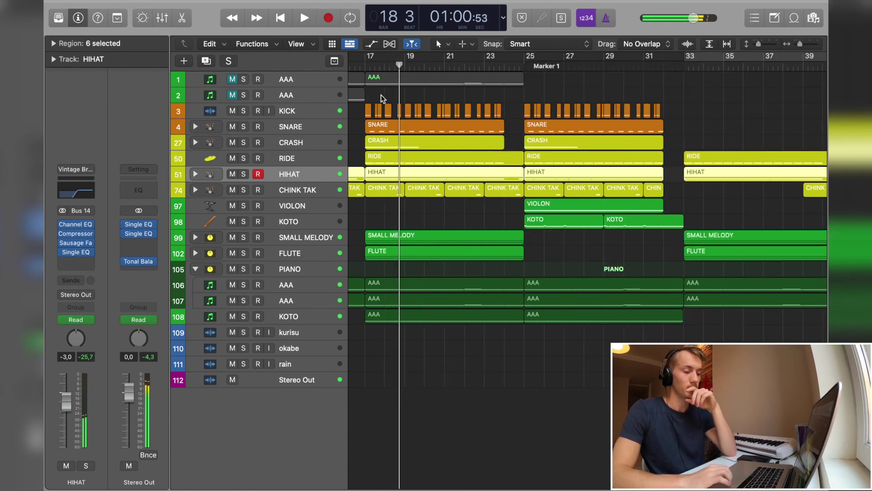
left_click(505, 215)
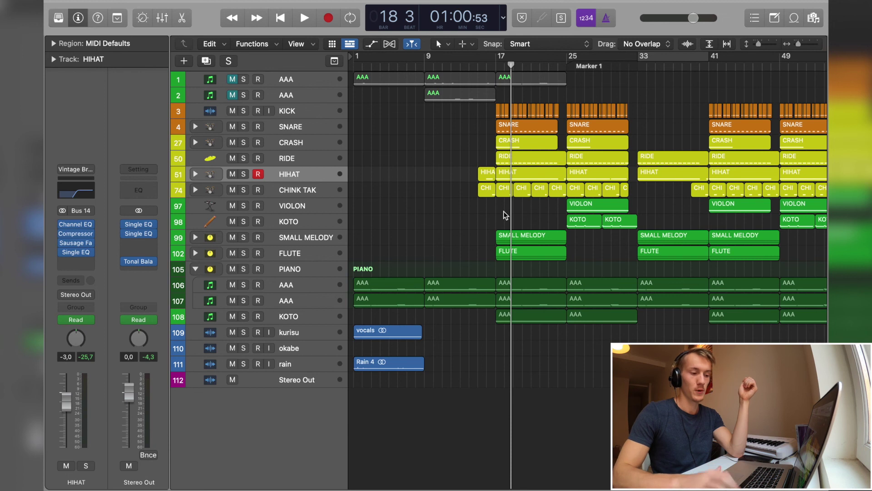
Step: Play the intro with the vocals and rain from bar 1, stop, and resume playback from bar 13
key("Return")
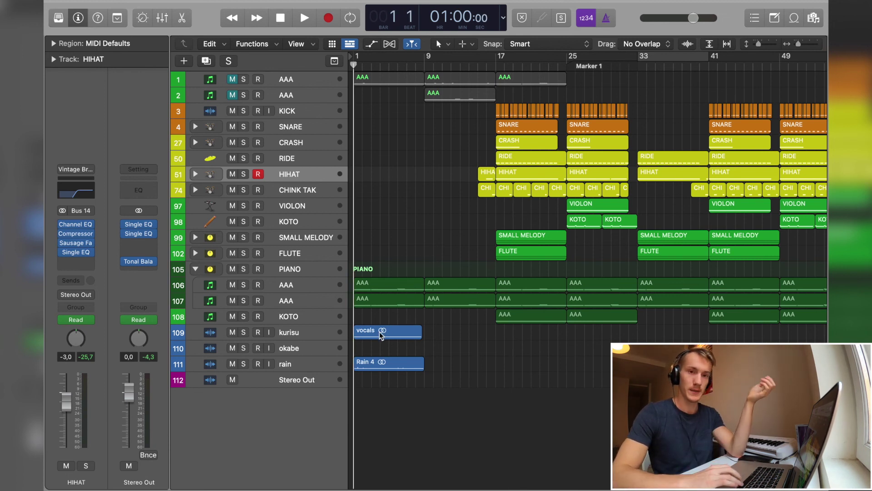
key("space")
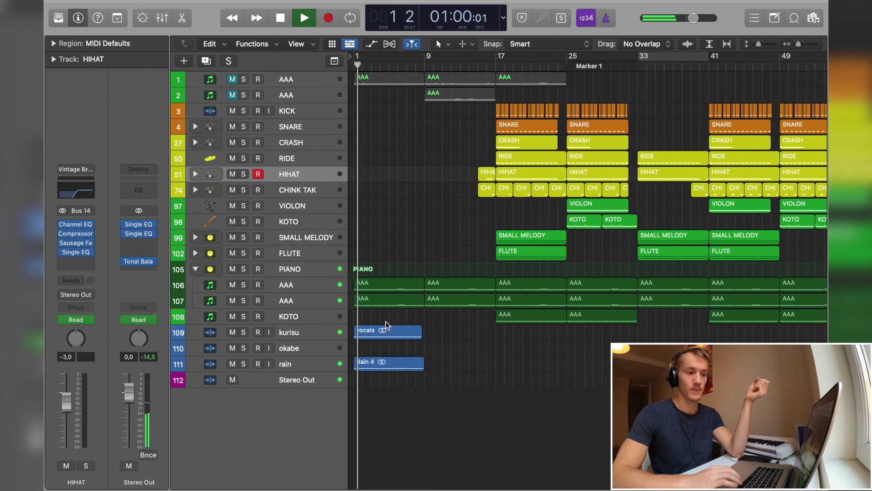
key("space")
left_click(466, 346)
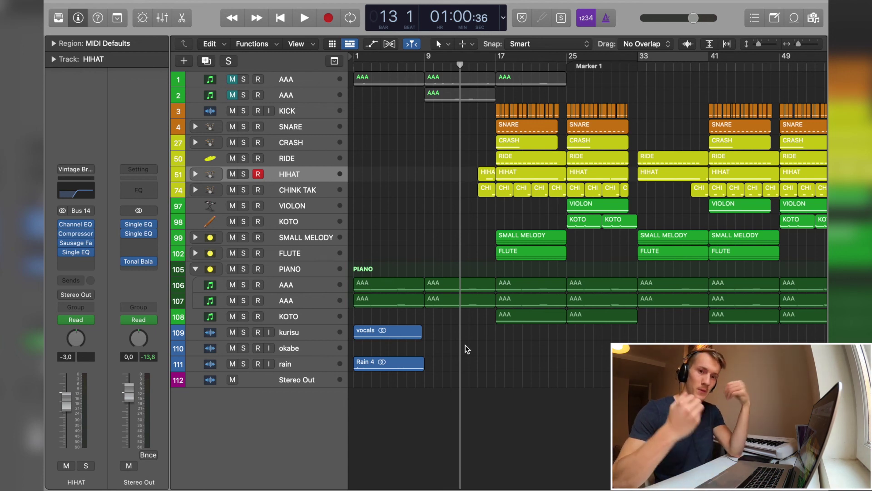
key("space")
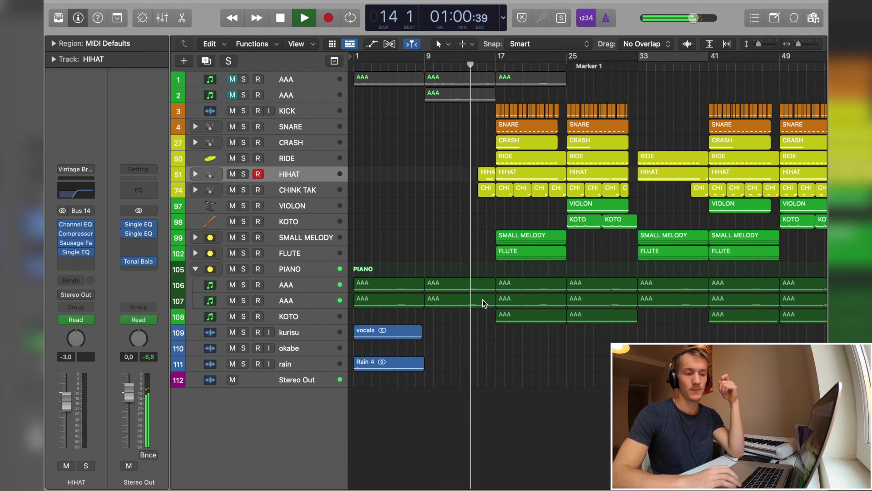
Step: Stop the intro, play the full mix from bar 17, skip ahead to Marker 1 at bar 25, and stop playback
key("space")
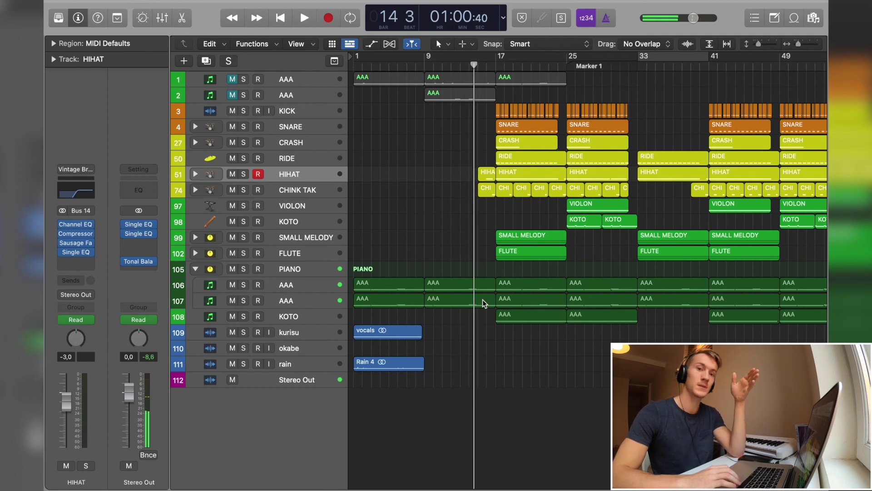
left_click(494, 63)
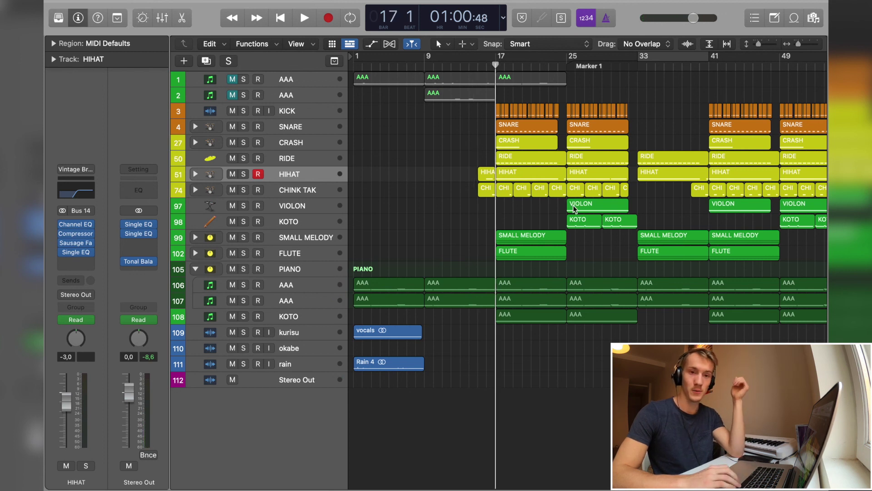
key("space")
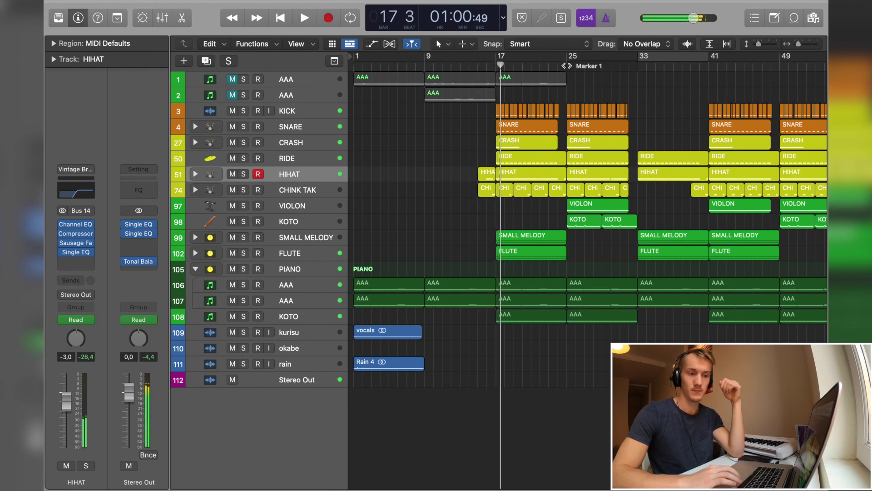
key("alt+period")
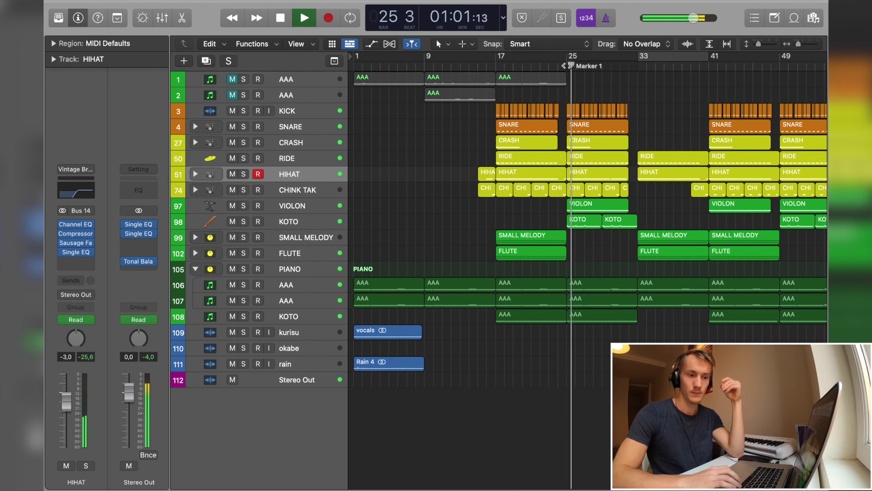
key("space")
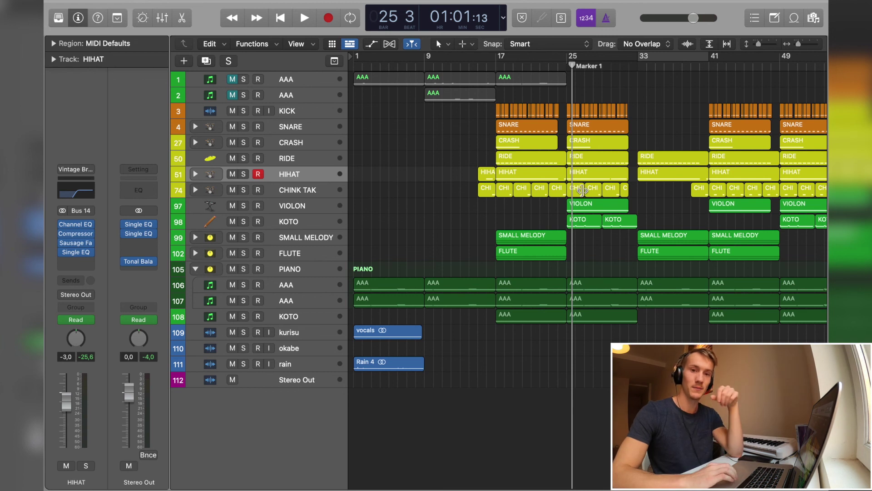
Step: Select the VIOLON track, select the vocals region at bar 1, and show the whole arrangement through bar 65
scroll(531, 300, "right", 4)
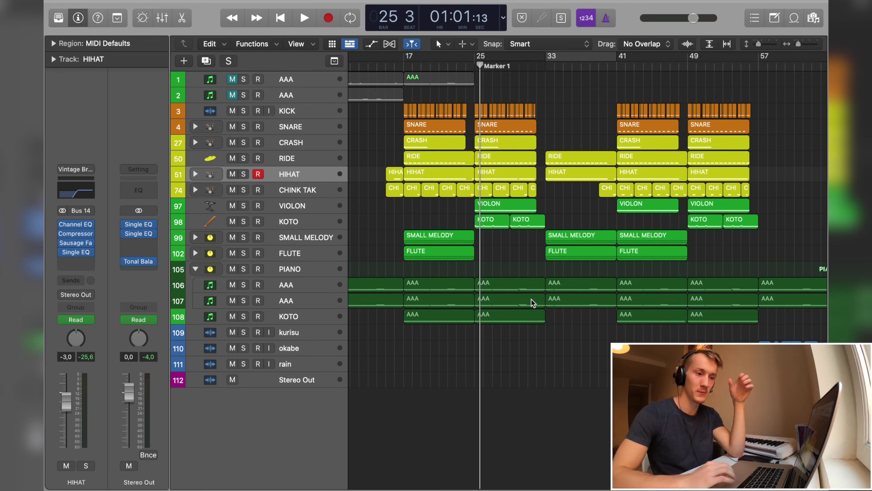
left_click(299, 206)
scroll(396, 330, "left", 4)
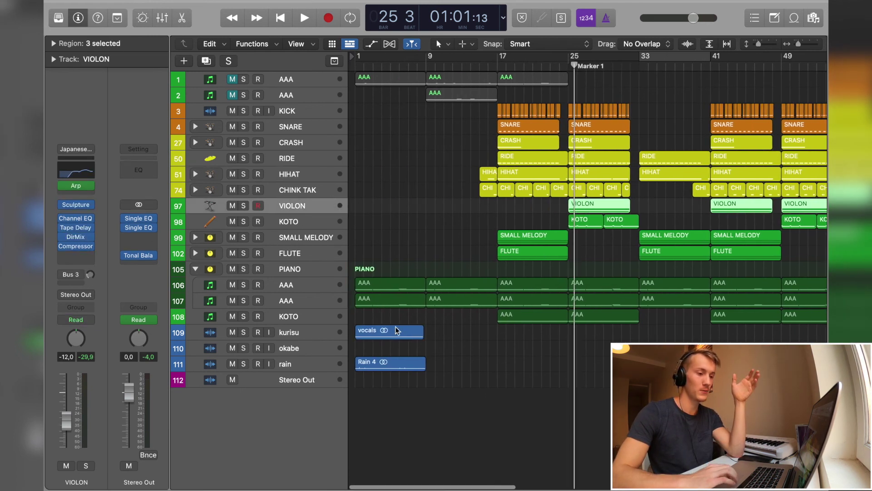
left_click(394, 329)
key("super+Left")
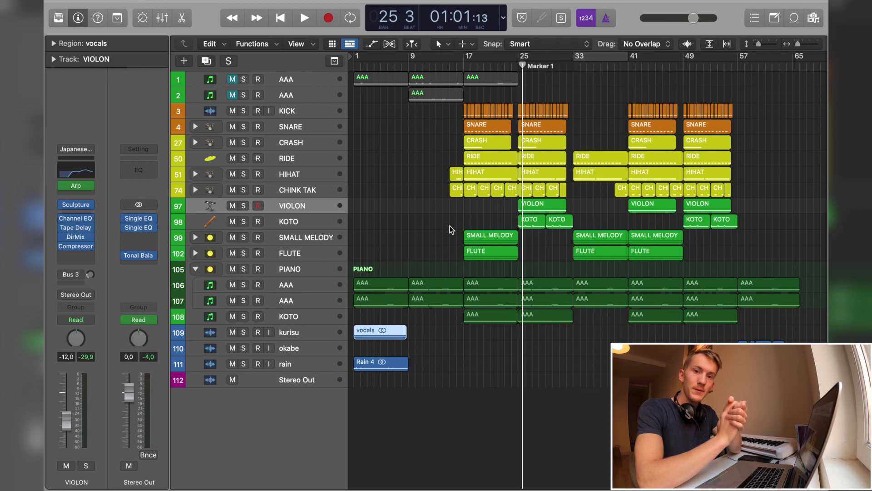